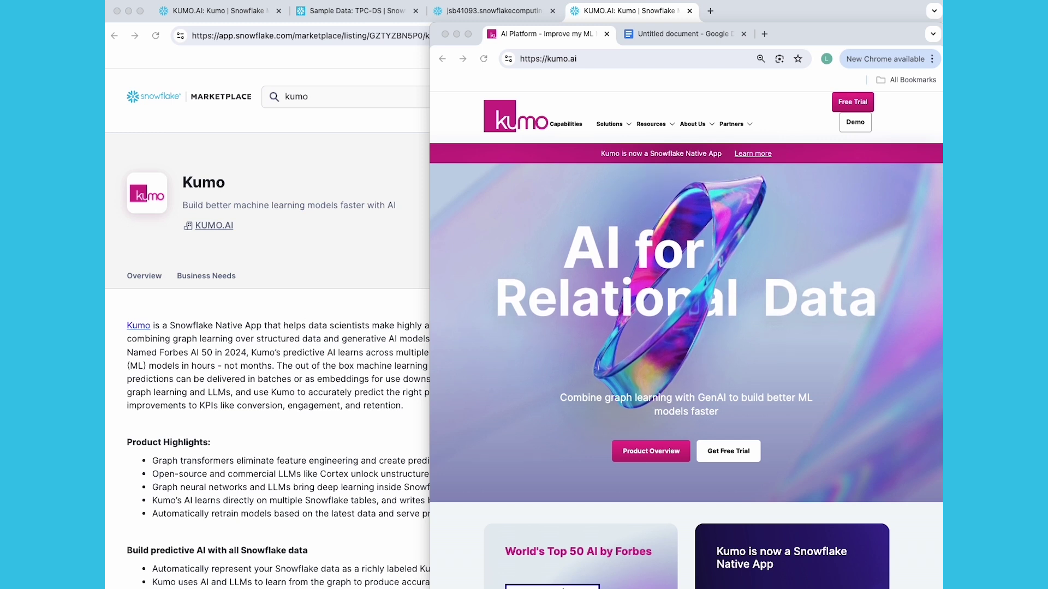
Review the workflow outline in the Google Docs document, from setting up data in Snowflake to productionizing and cleanup.
{"action": "left_click", "coordinate": [674, 36]}
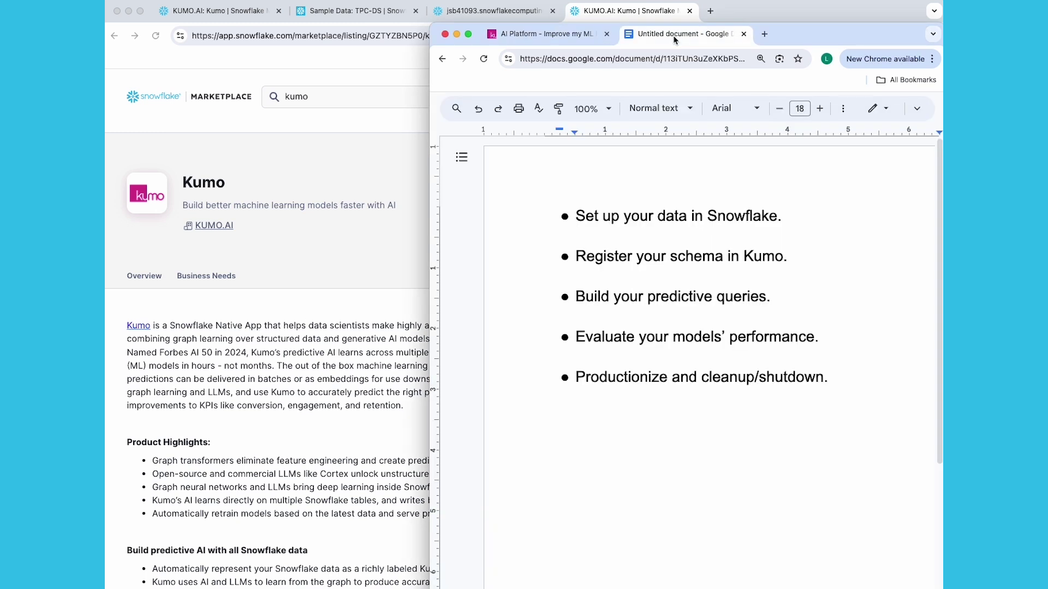
{"action": "left_click_drag", "start_coordinate": [570, 218], "coordinate": [786, 223]}
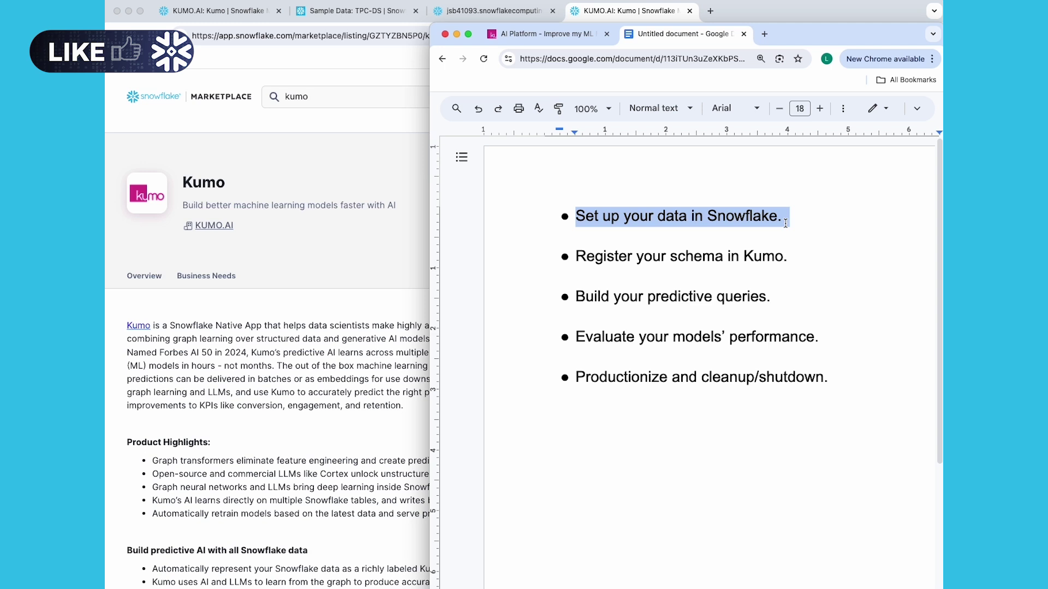
{"action": "left_click", "coordinate": [607, 260]}
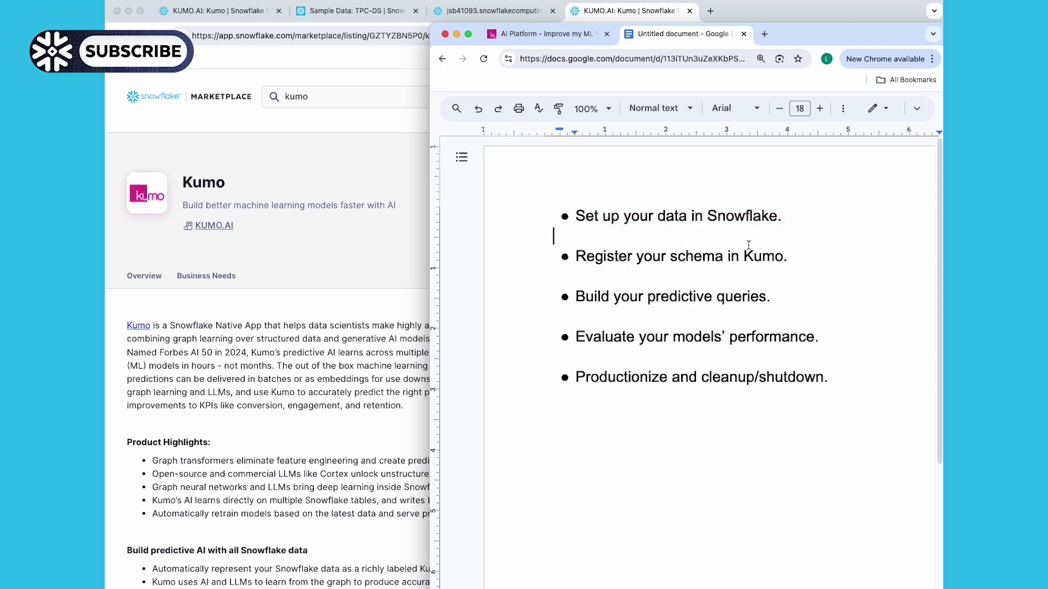
{"action": "left_click_drag", "start_coordinate": [574, 298], "coordinate": [776, 291]}
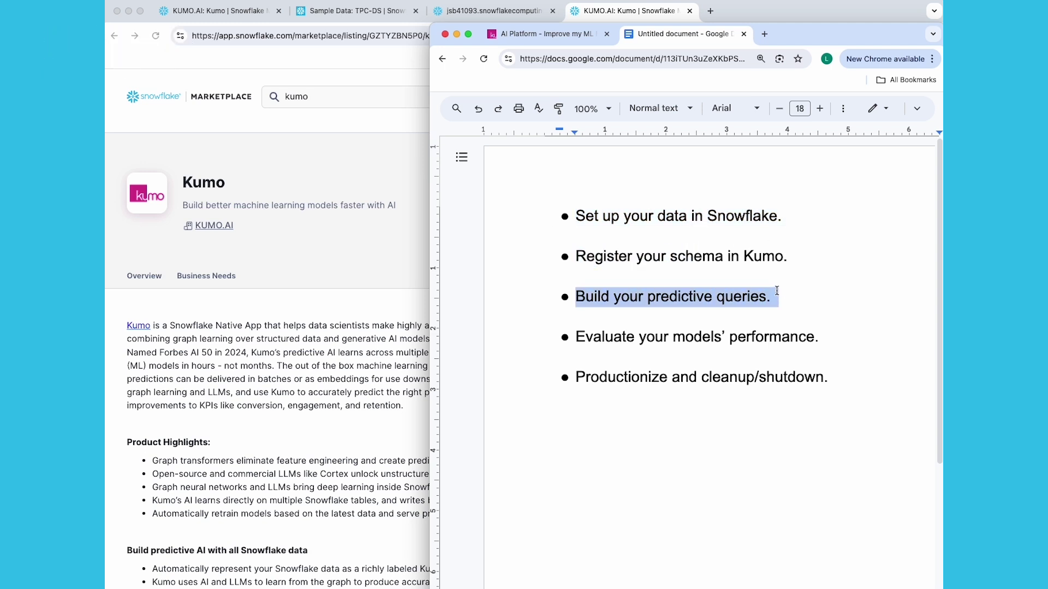
{"action": "left_click_drag", "start_coordinate": [570, 338], "coordinate": [790, 346]}
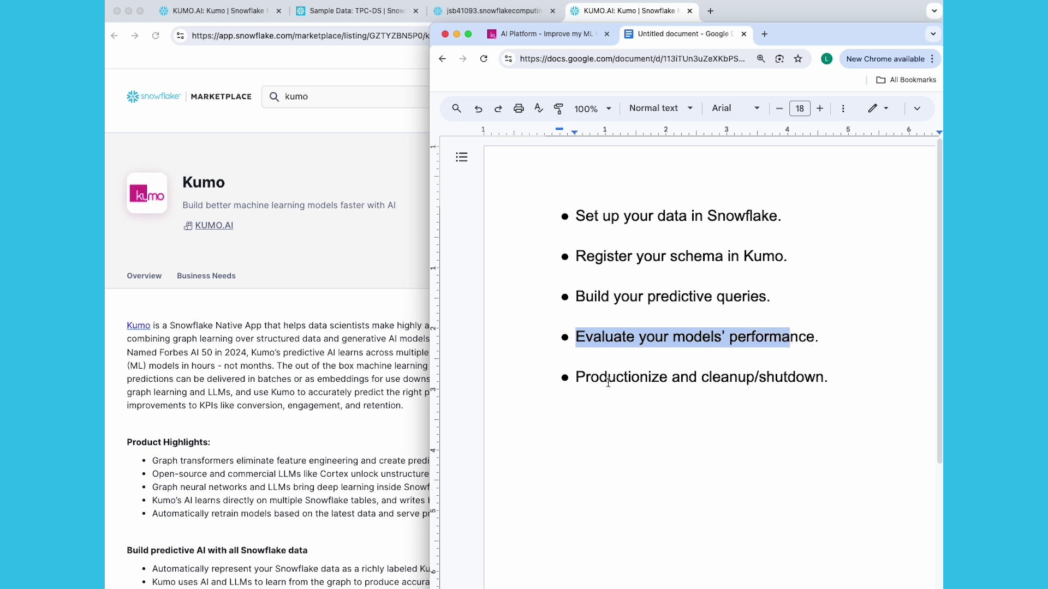
{"action": "left_click_drag", "start_coordinate": [575, 378], "coordinate": [738, 378]}
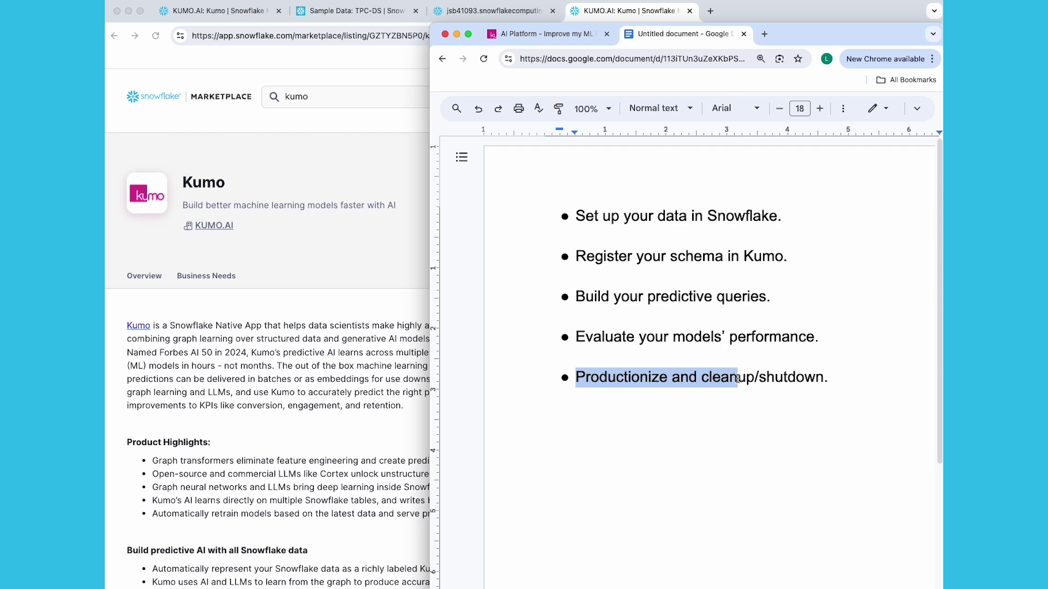
{"action": "left_click", "coordinate": [786, 378]}
Read the Snowflake documentation on the TPC-DS sample data, covering its database, schemas and entities, and close the page.
{"action": "left_click", "coordinate": [367, 12]}
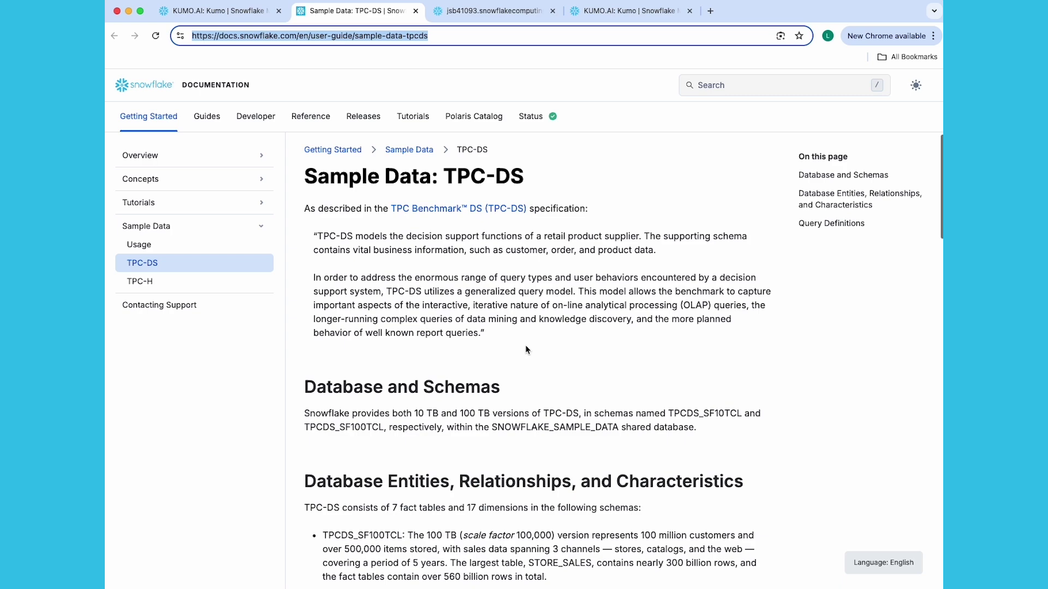
{"action": "scroll", "coordinate": [526, 349], "scroll_direction": "down", "scroll_amount": 5}
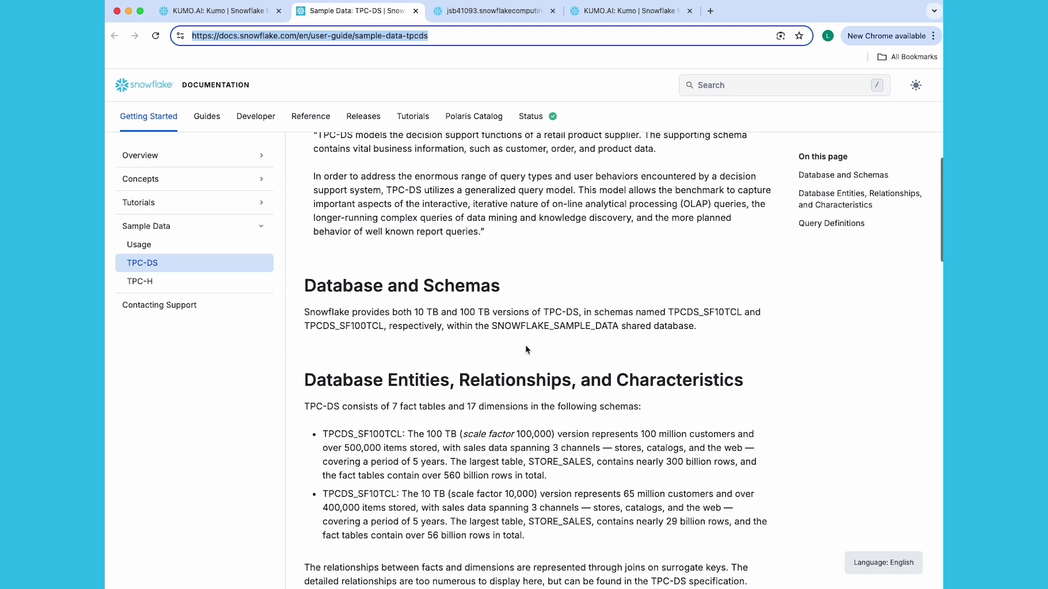
{"action": "scroll", "coordinate": [526, 349], "scroll_direction": "down", "scroll_amount": 2}
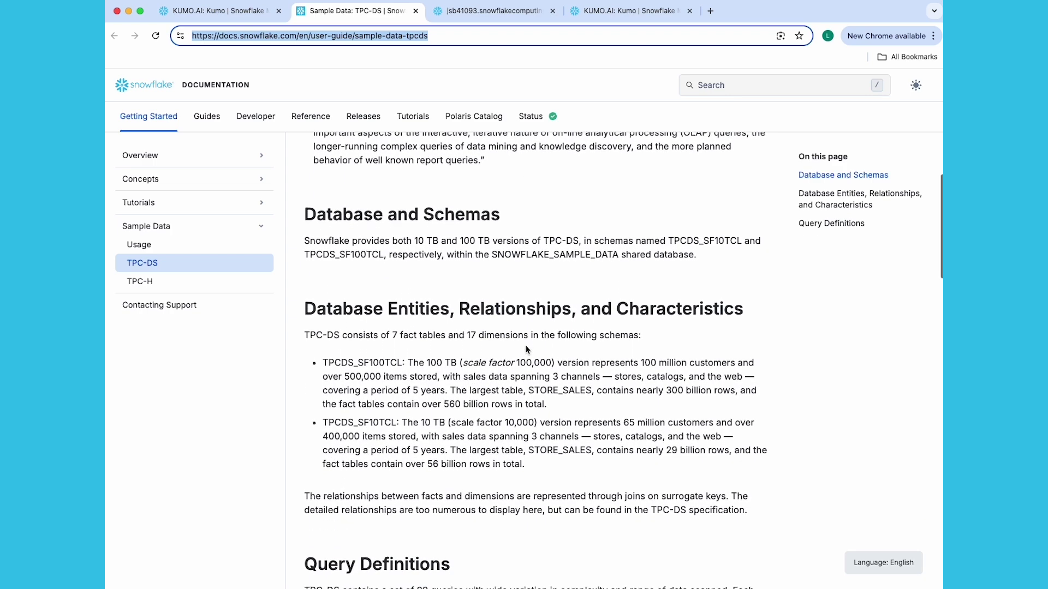
{"action": "scroll", "coordinate": [464, 218], "scroll_direction": "up", "scroll_amount": 5}
{"action": "triple_click", "coordinate": [400, 37]}
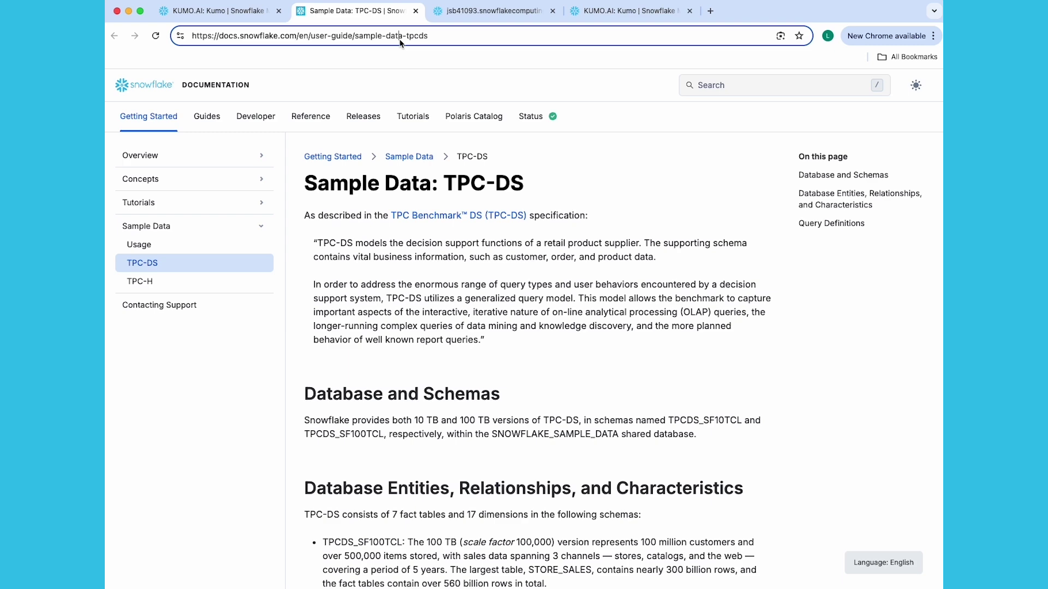
{"action": "left_click", "coordinate": [415, 11]}
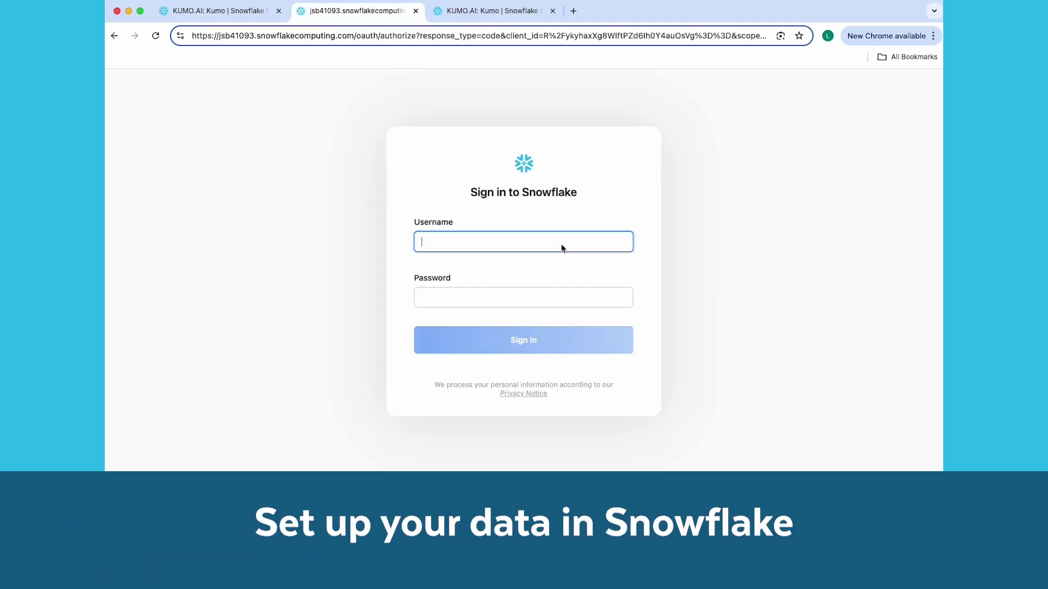
Sign in to Snowflake by entering the account's username and password.
{"action": "type", "text": "kumo_us_west_test_2"}
{"action": "left_click", "coordinate": [554, 298]}
{"action": "key", "text": "super+v"}
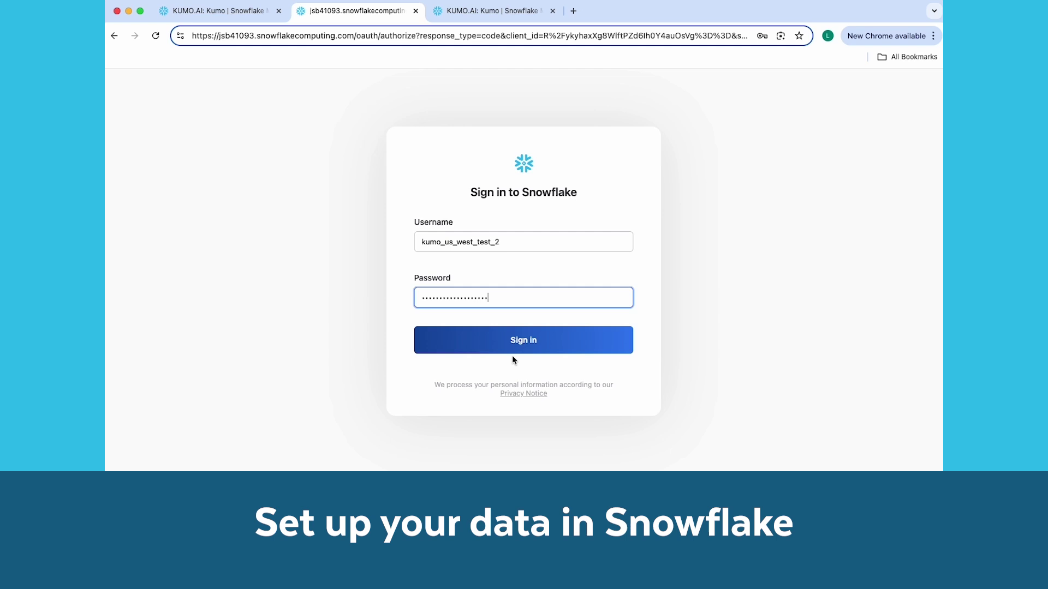
{"action": "left_click", "coordinate": [517, 346]}
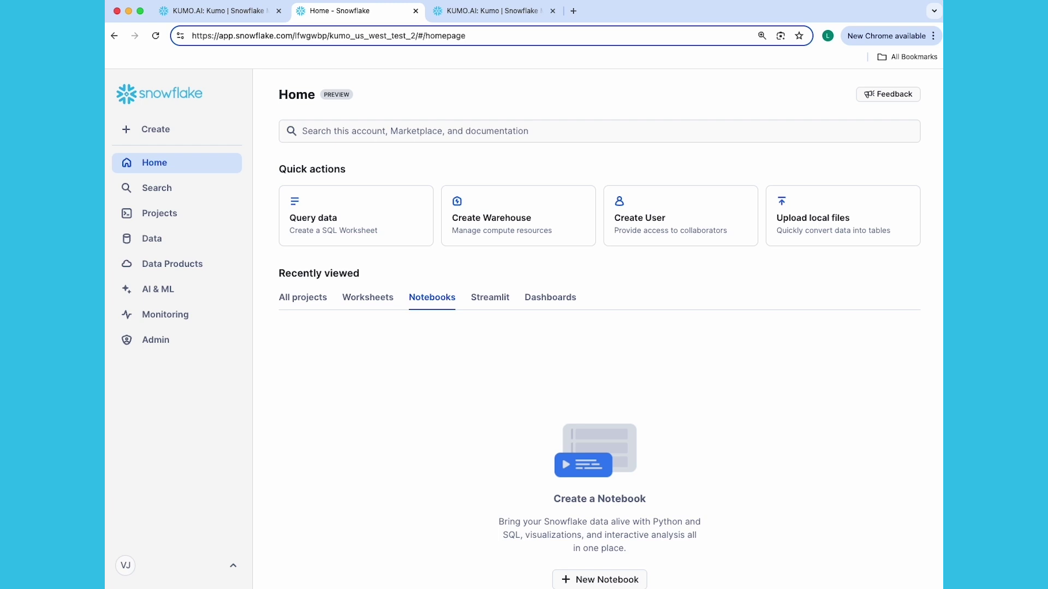
Create a SQL worksheet containing the script that builds KUMO_REC_DEMO and its TPCDS_WEB_MINI tables from SNOWFLAKE_SAMPLE_DATA.
{"action": "left_click", "coordinate": [381, 232]}
{"action": "key", "text": "ctrl+v"}
{"action": "scroll", "coordinate": [396, 263], "scroll_direction": "up", "scroll_amount": 3}
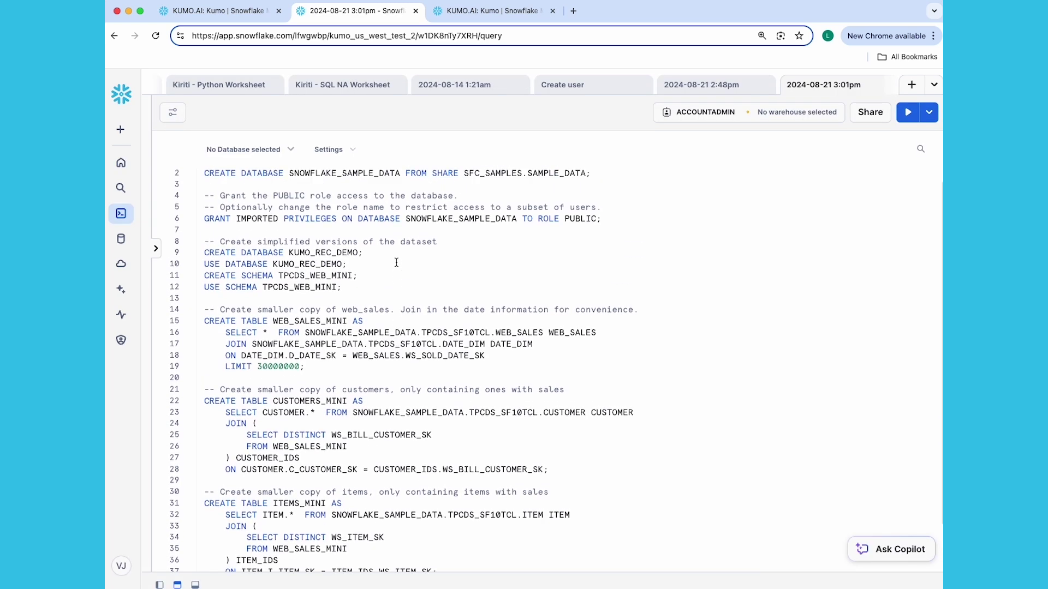
{"action": "scroll", "coordinate": [396, 262], "scroll_direction": "up", "scroll_amount": 1}
Set the worksheet's warehouse to WAREHOUSE_SMALL and run all statements of the data setup script.
{"action": "left_click", "coordinate": [795, 111]}
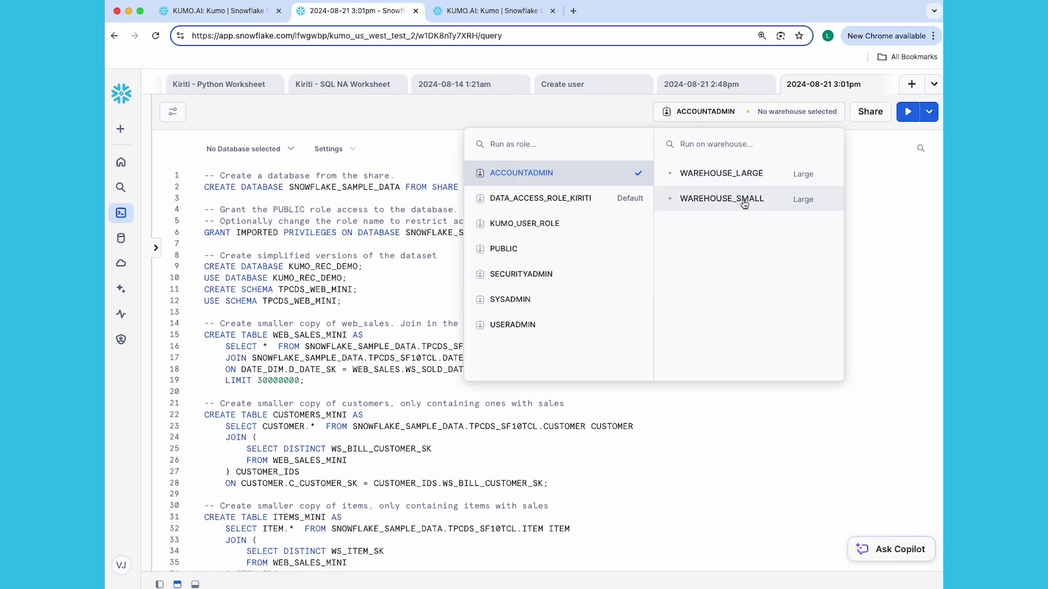
{"action": "left_click", "coordinate": [745, 200]}
{"action": "left_click", "coordinate": [886, 199]}
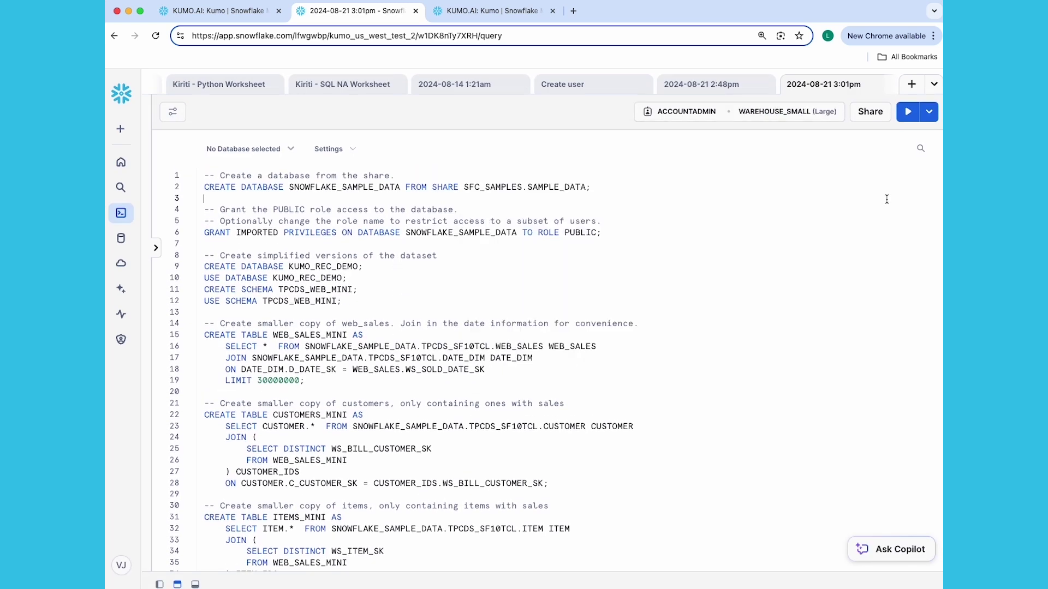
{"action": "left_click", "coordinate": [929, 111]}
{"action": "left_click", "coordinate": [890, 143]}
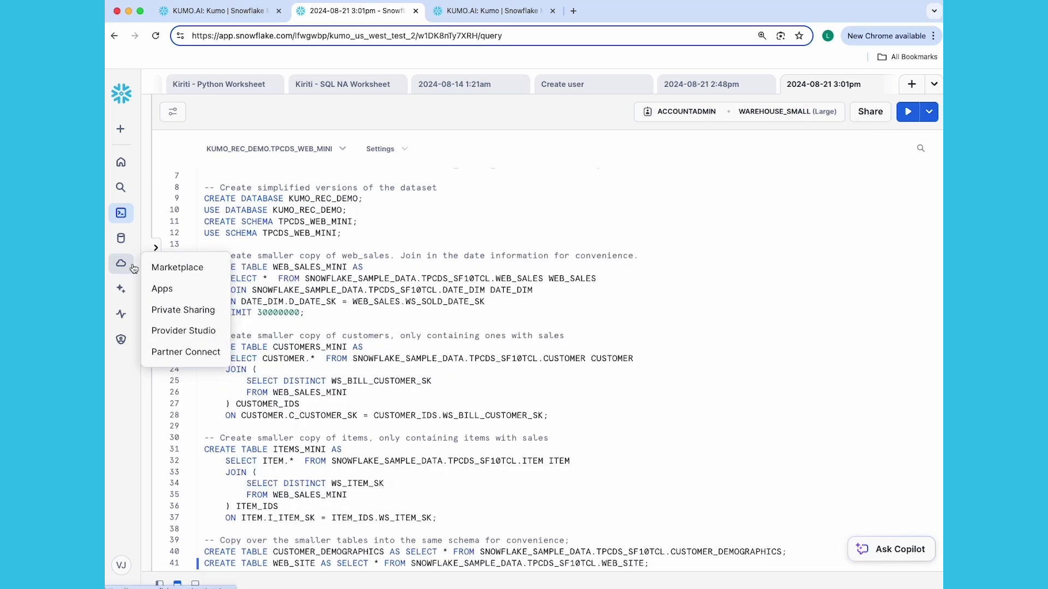
Inspect the CUSTOMERS_MINI and CUSTOMER_DEMOGRAPHICS tables in the TPCDS_WEB_MINI schema of the KUMO_REC_DEMO database.
{"action": "left_click", "coordinate": [122, 244]}
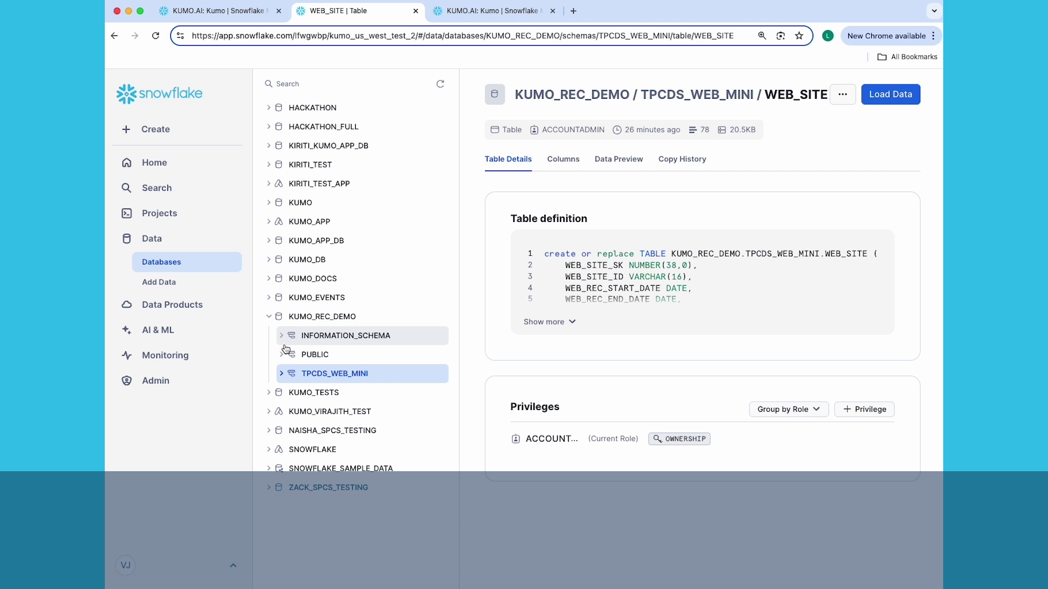
{"action": "left_click", "coordinate": [282, 376]}
{"action": "left_click", "coordinate": [295, 393]}
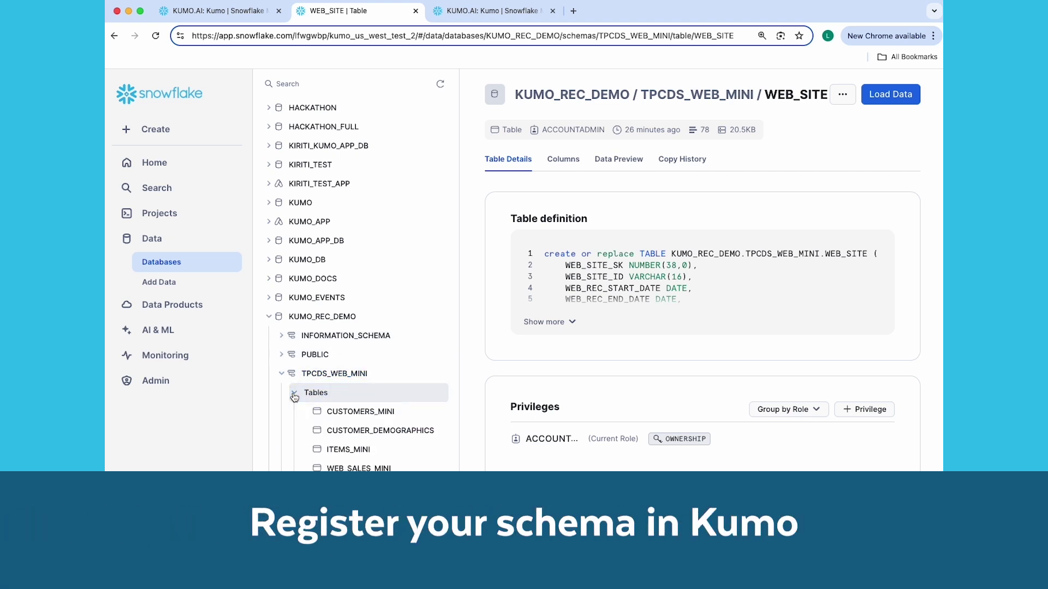
{"action": "left_click", "coordinate": [344, 415]}
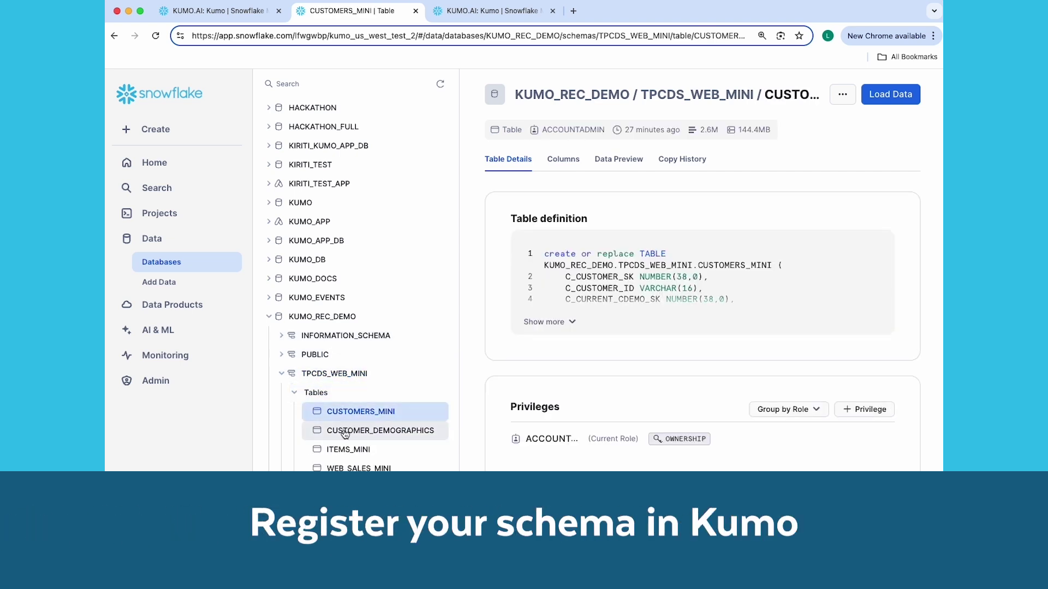
{"action": "left_click", "coordinate": [346, 431]}
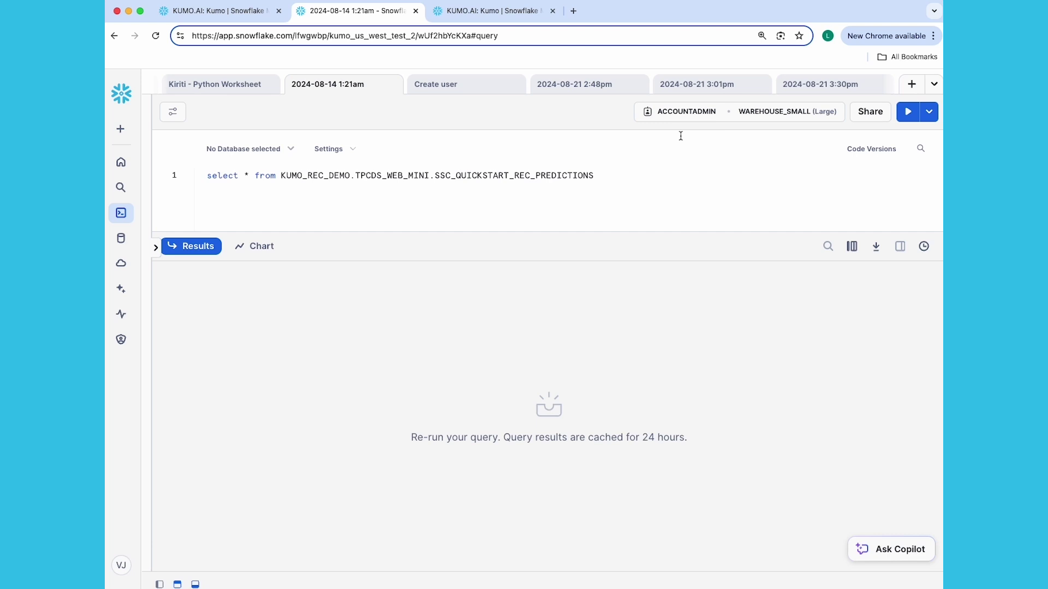
Create a worksheet with the KUMO_COMPUTE_POOL script using WAREHOUSE_SMALL, KUMO_APP and GPU_NV_M, and run all its statements.
{"action": "left_click", "coordinate": [912, 86]}
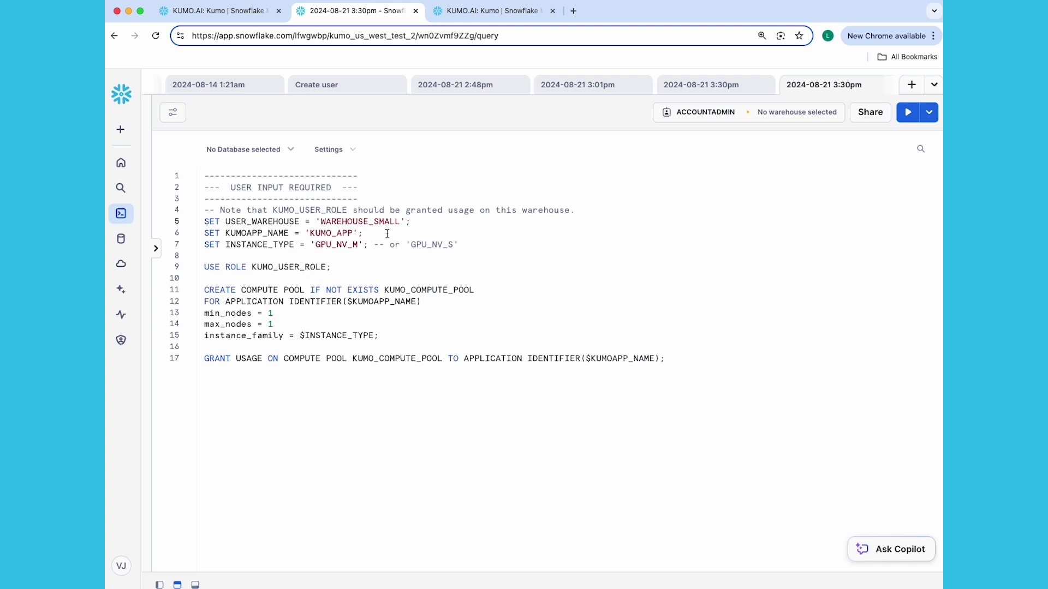
{"action": "left_click_drag", "start_coordinate": [321, 222], "coordinate": [401, 221]}
{"action": "left_click", "coordinate": [870, 150]}
{"action": "left_click", "coordinate": [928, 112]}
{"action": "left_click", "coordinate": [880, 148]}
Add and run the DESCRIBE COMPUTE POOL statement for KUMO_COMPUTE_POOL and the START_APP call for USER_SCHEMA.
{"action": "type", "text": "DESCRIBE COMPUTE POOL KUMO_COMPUTE_POOL;"}
{"action": "key", "text": "super+Return"}
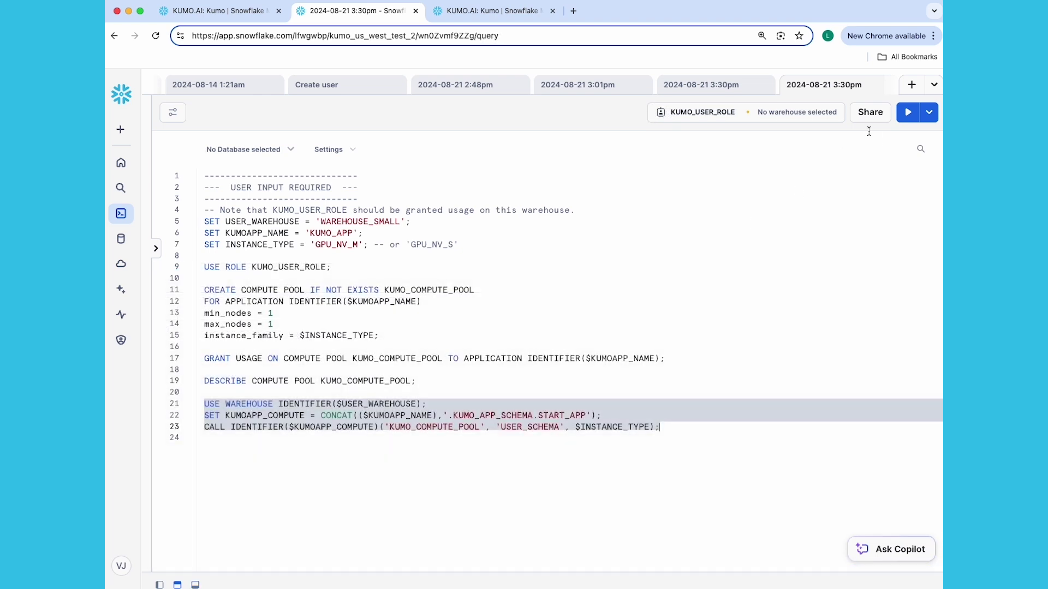
{"action": "left_click", "coordinate": [908, 113]}
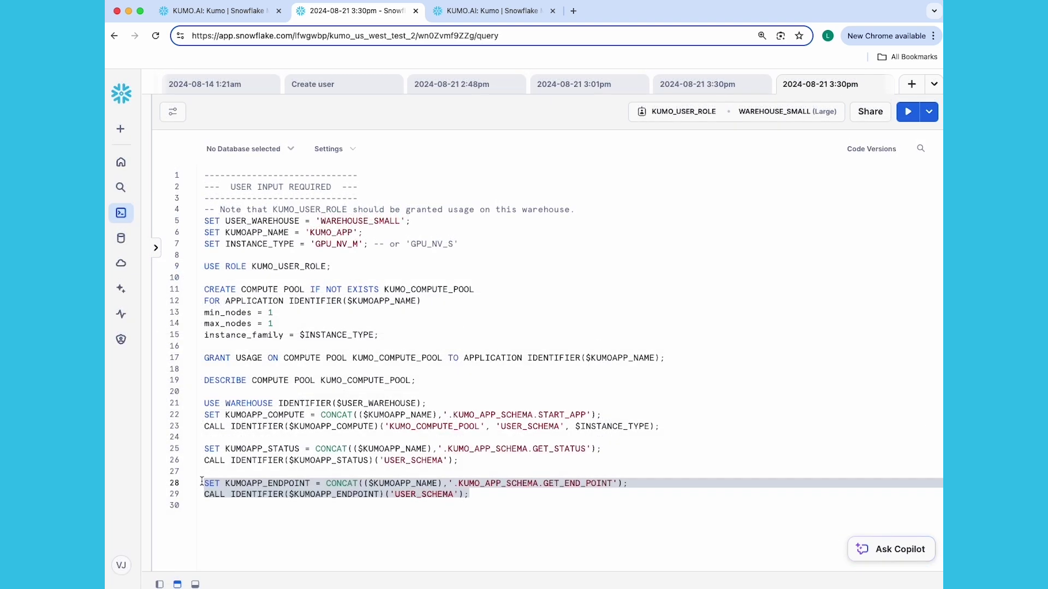
Run the GET_END_POINT call for USER_SCHEMA and open the returned Kumo app URL in the browser.
{"action": "key", "text": "super+Return"}
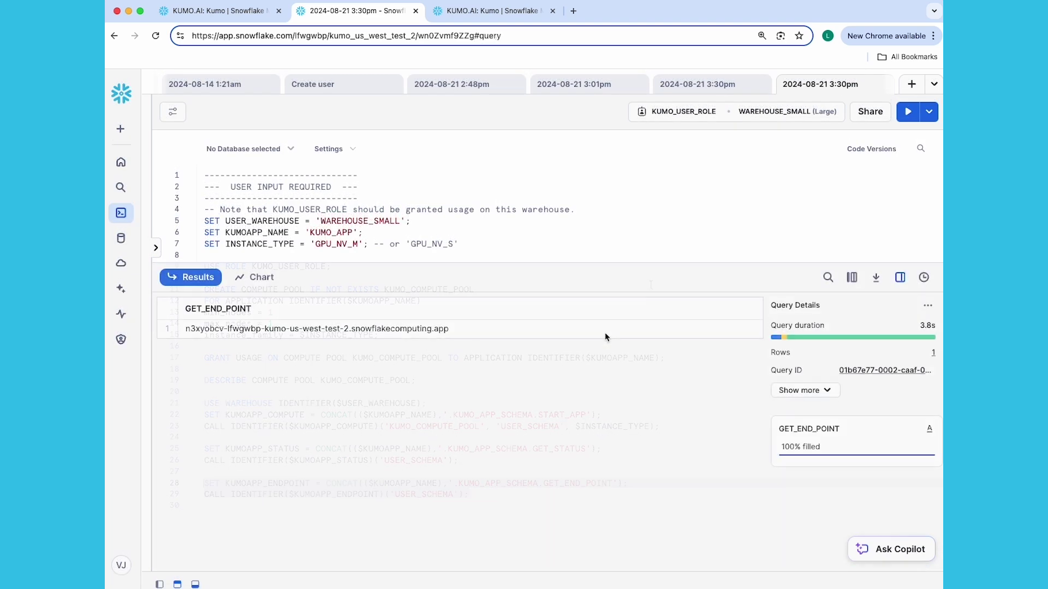
{"action": "left_click", "coordinate": [446, 331]}
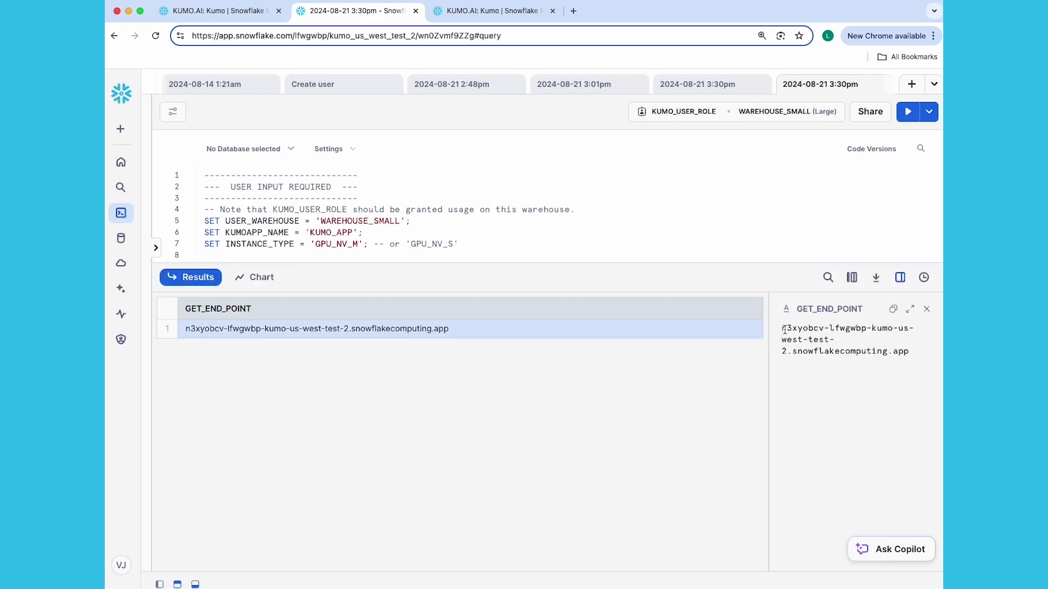
{"action": "left_click", "coordinate": [524, 330]}
{"action": "left_click", "coordinate": [504, 325]}
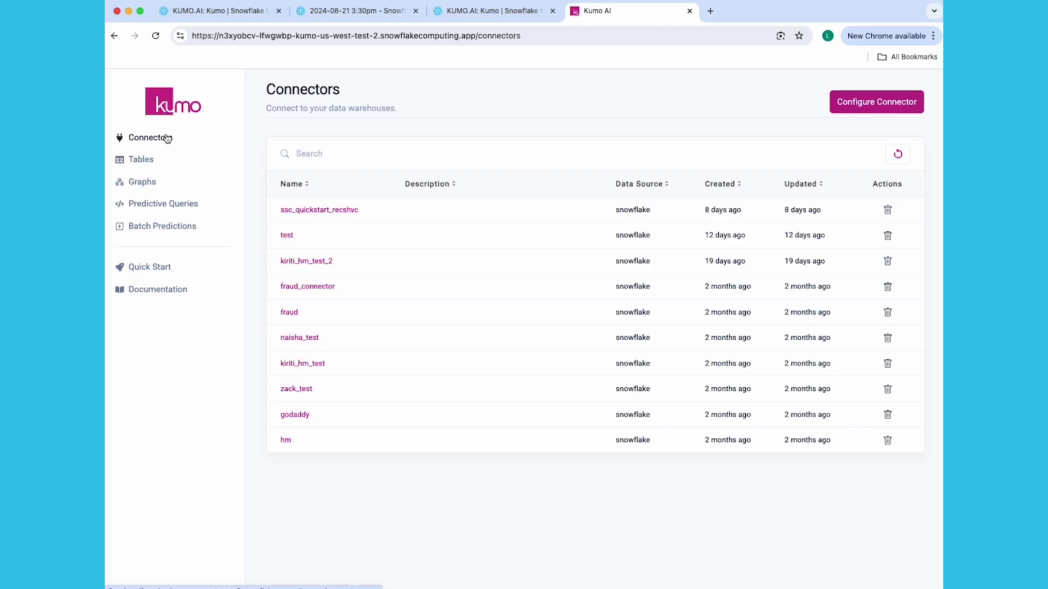
Configure connector ssc_quickstart_connector with the account identifier, database KUMO_REC_DEMO, warehouse WAREHOUSE_SMALL and schema TPCDS_WEB_MINI.
{"action": "left_click", "coordinate": [868, 111]}
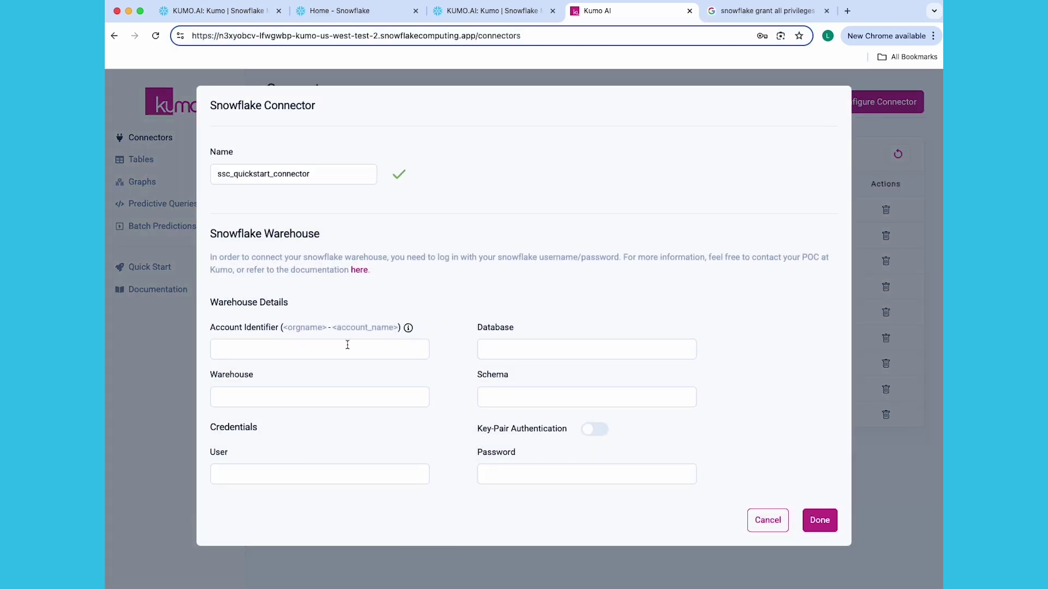
{"action": "left_click", "coordinate": [347, 345]}
{"action": "type", "text": "LFWGWBP-KUMO_US_WEST_TEST_2"}
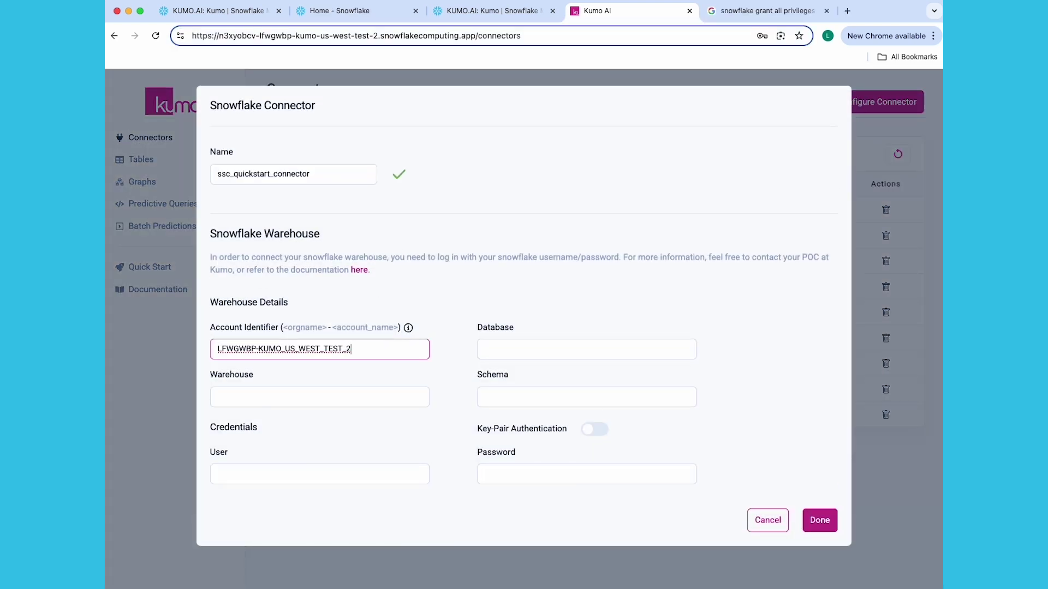
{"action": "left_click", "coordinate": [595, 349]}
{"action": "type", "text": "KUMO_REC_DEMO"}
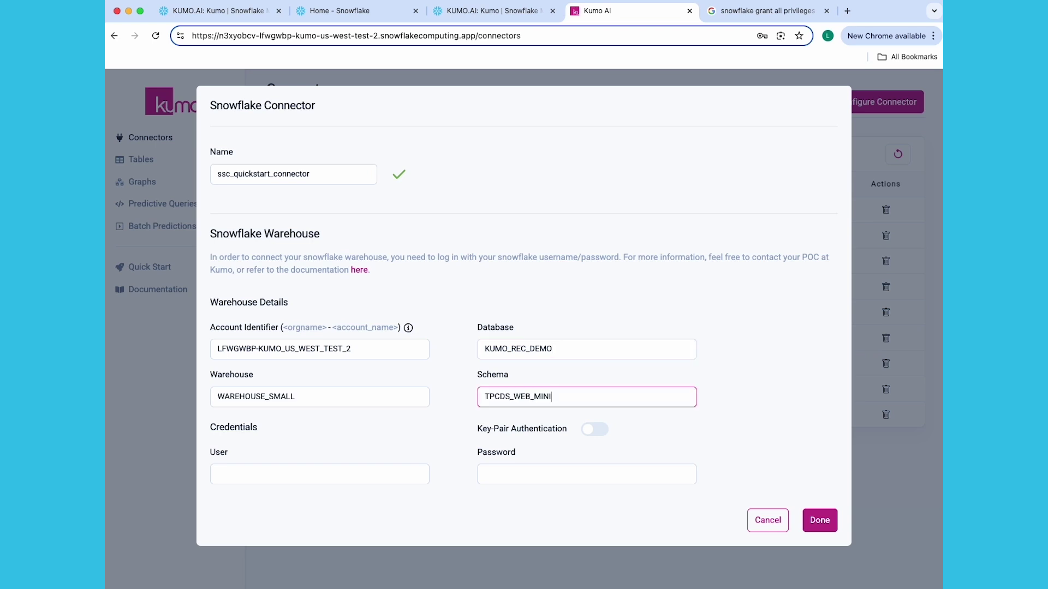
Enter the connector's Snowflake username and password and save the connector.
{"action": "key", "text": "super+Tab"}
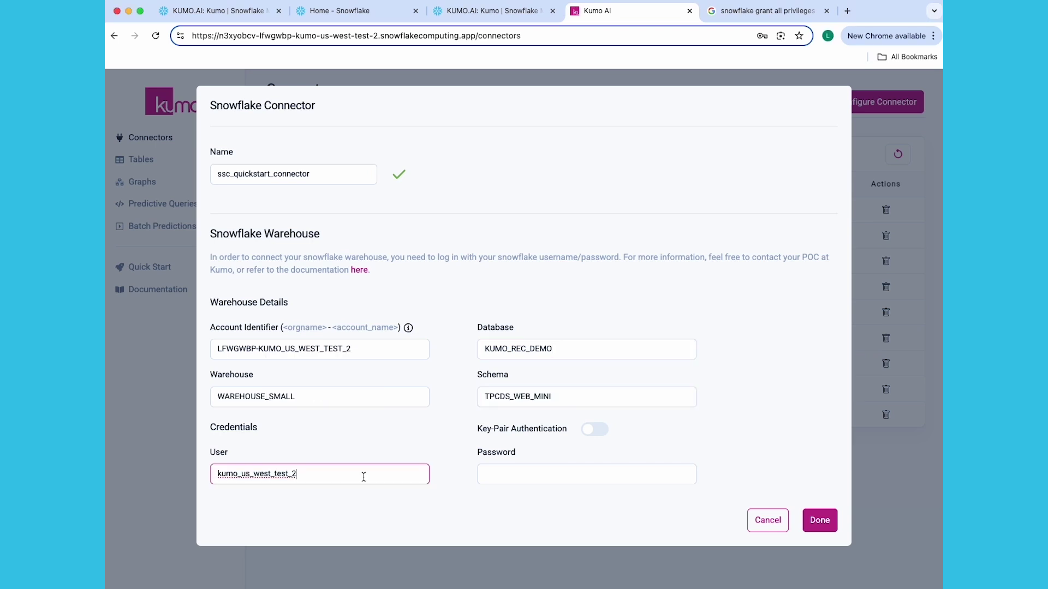
{"action": "left_click", "coordinate": [676, 475]}
{"action": "key", "text": "super+v"}
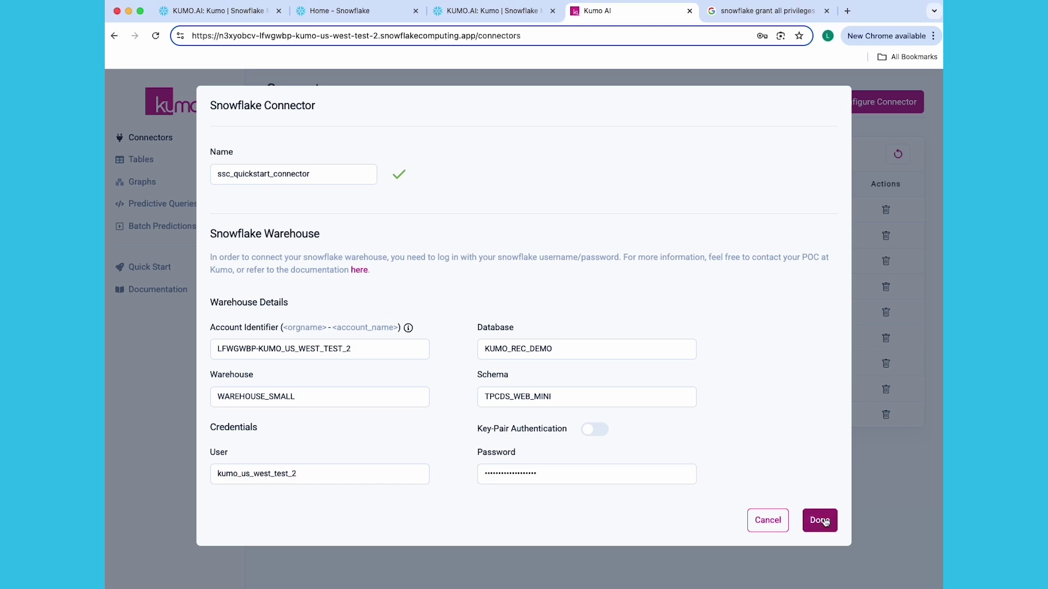
{"action": "left_click", "coordinate": [820, 520]}
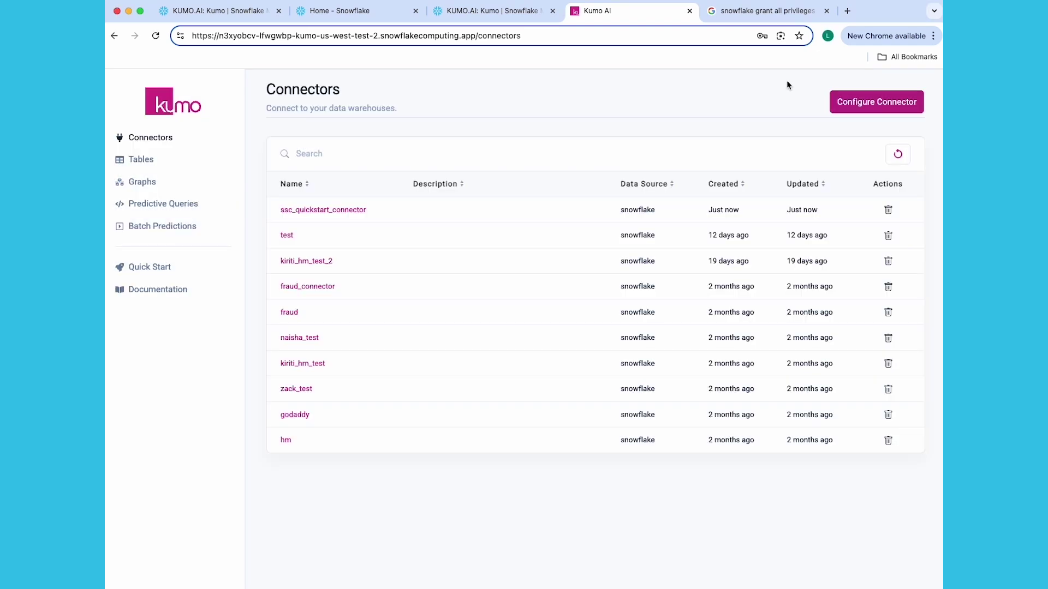
Register the CUSTOMERS_MINI source table from ssc_quickstart_connector with C_CUSTOMER_SK as its primary key.
{"action": "left_click", "coordinate": [140, 160]}
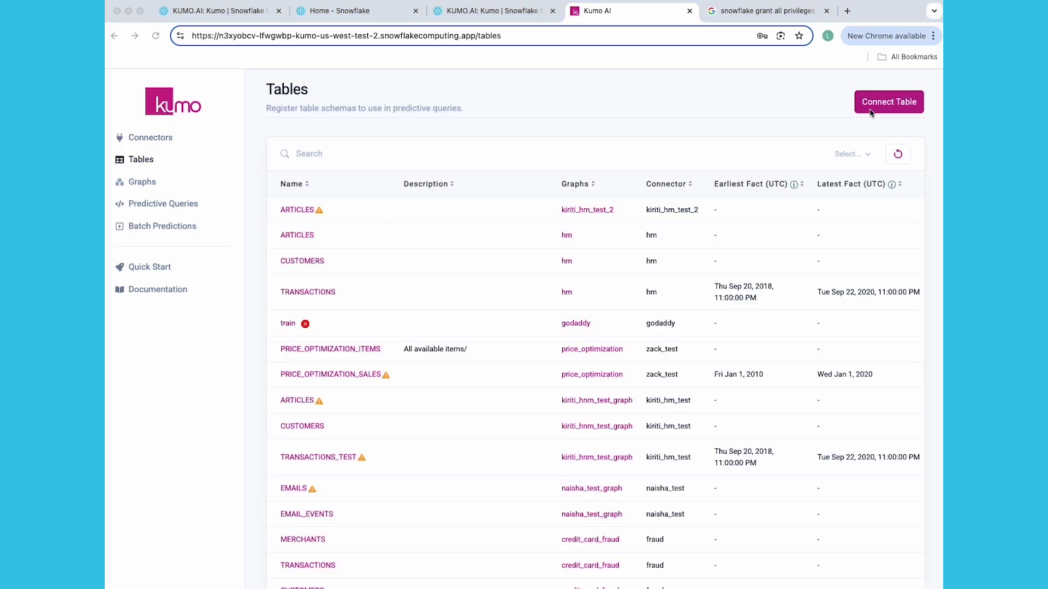
{"action": "left_click", "coordinate": [871, 106]}
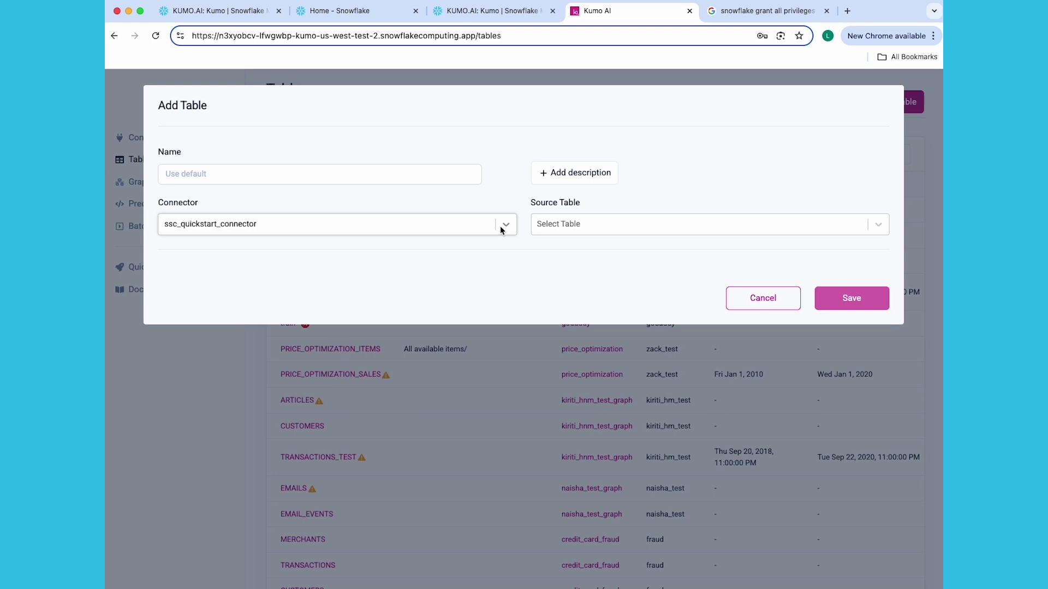
{"action": "left_click", "coordinate": [611, 232]}
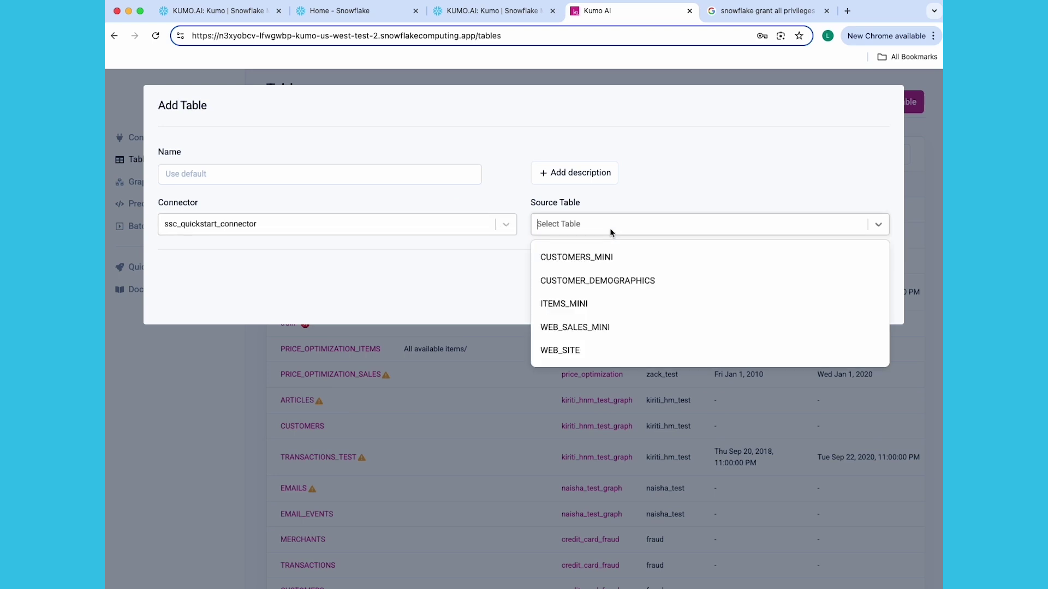
{"action": "left_click", "coordinate": [610, 259]}
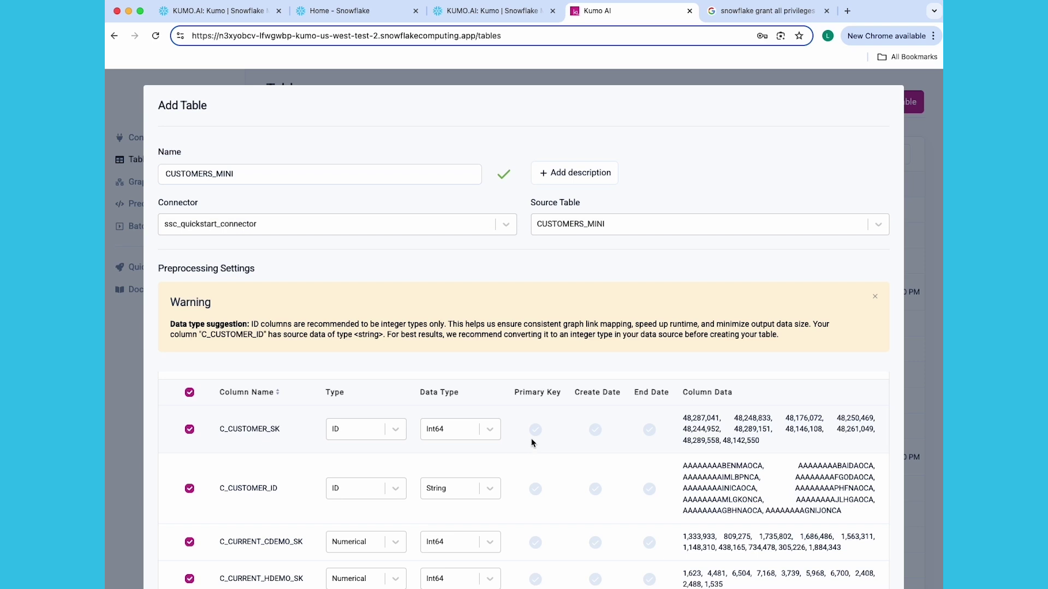
{"action": "left_click", "coordinate": [535, 431]}
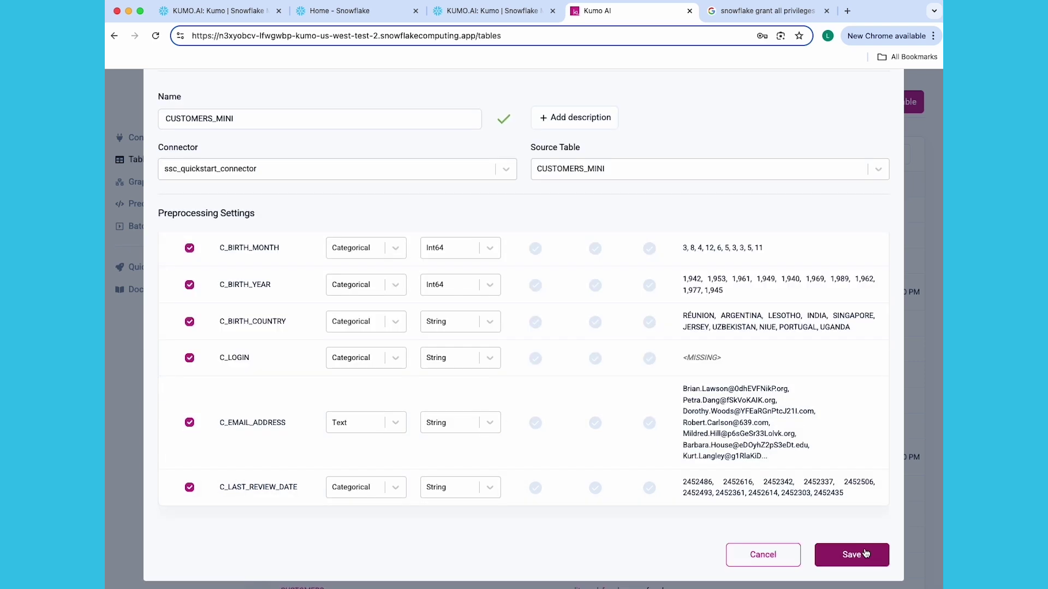
{"action": "left_click", "coordinate": [865, 553]}
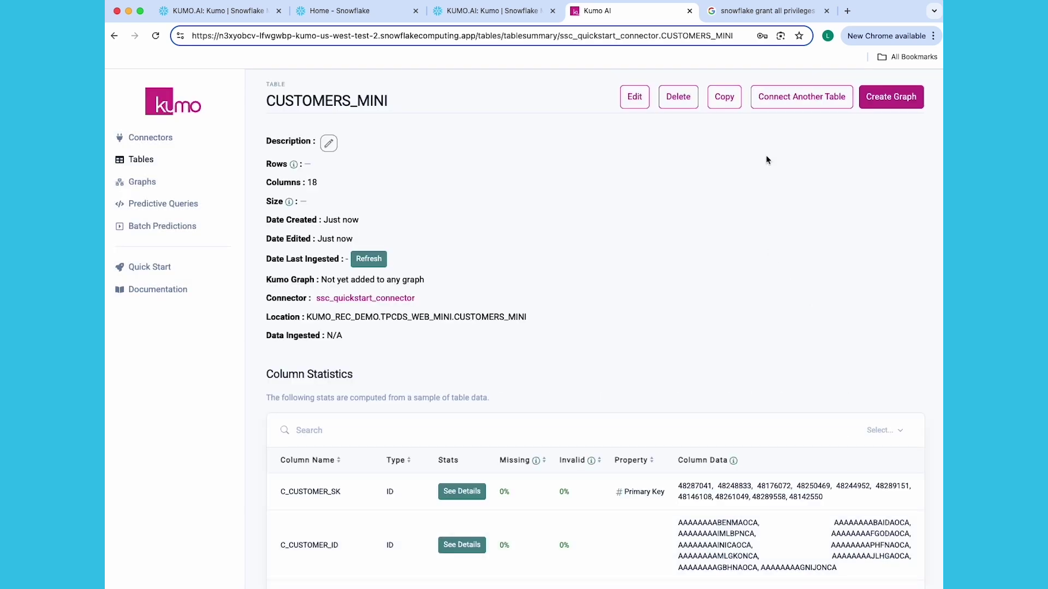
Connect the CUSTOMER_DEMOGRAPHICS source table with CD_DEMO_SK as its primary key and save it.
{"action": "left_click", "coordinate": [789, 98]}
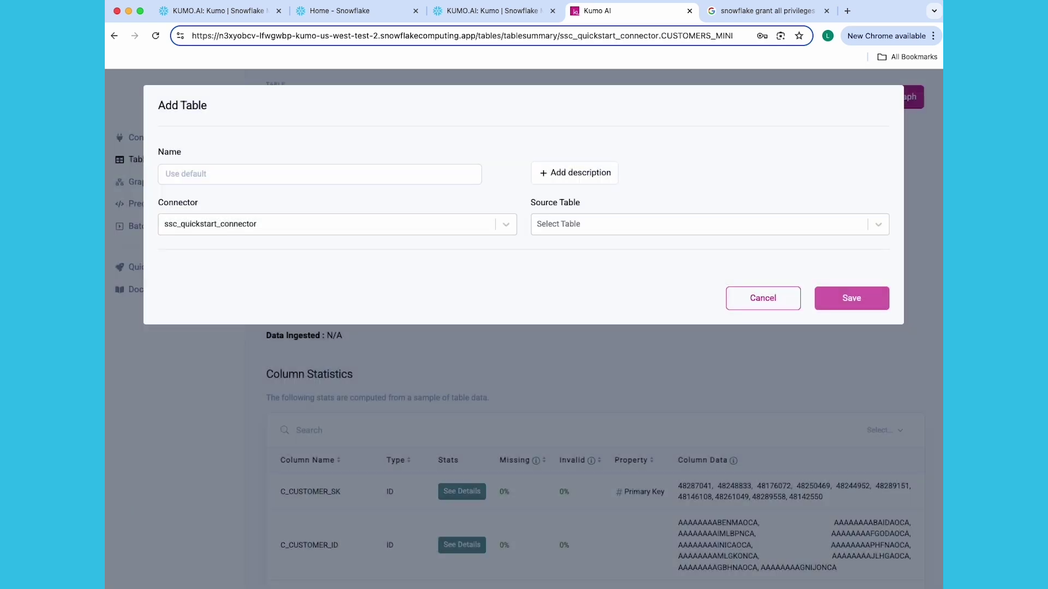
{"action": "left_click", "coordinate": [621, 225]}
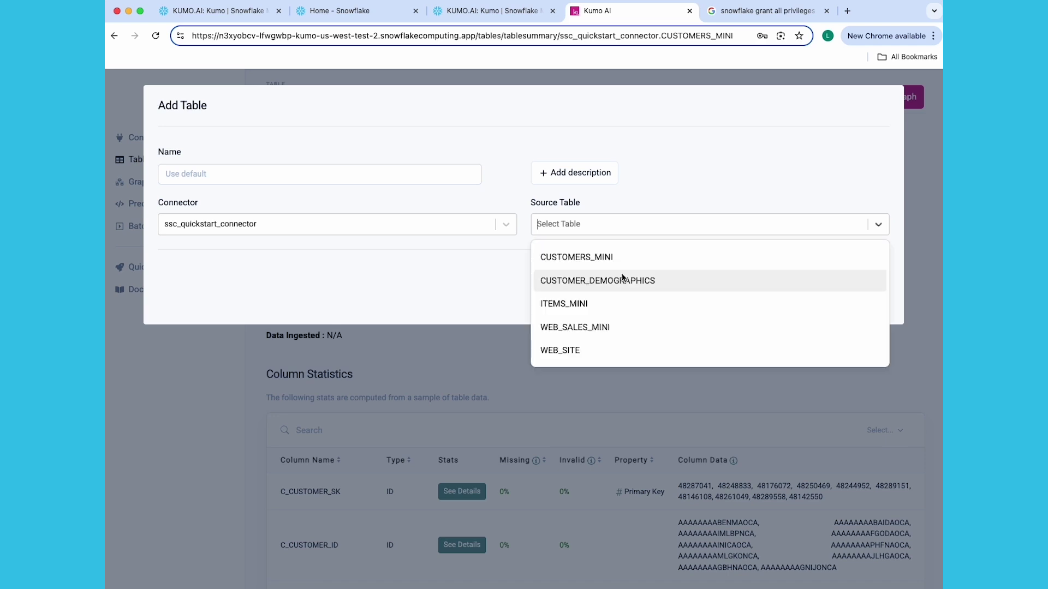
{"action": "left_click", "coordinate": [621, 277]}
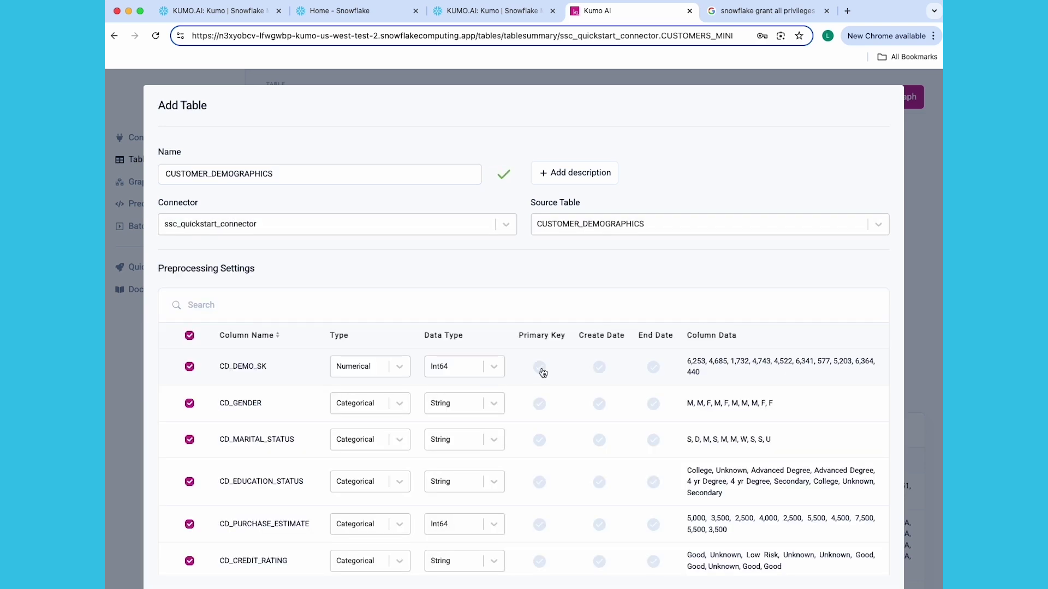
{"action": "left_click", "coordinate": [539, 367]}
{"action": "scroll", "coordinate": [590, 369], "scroll_direction": "down", "scroll_amount": 5}
{"action": "left_click", "coordinate": [863, 561]}
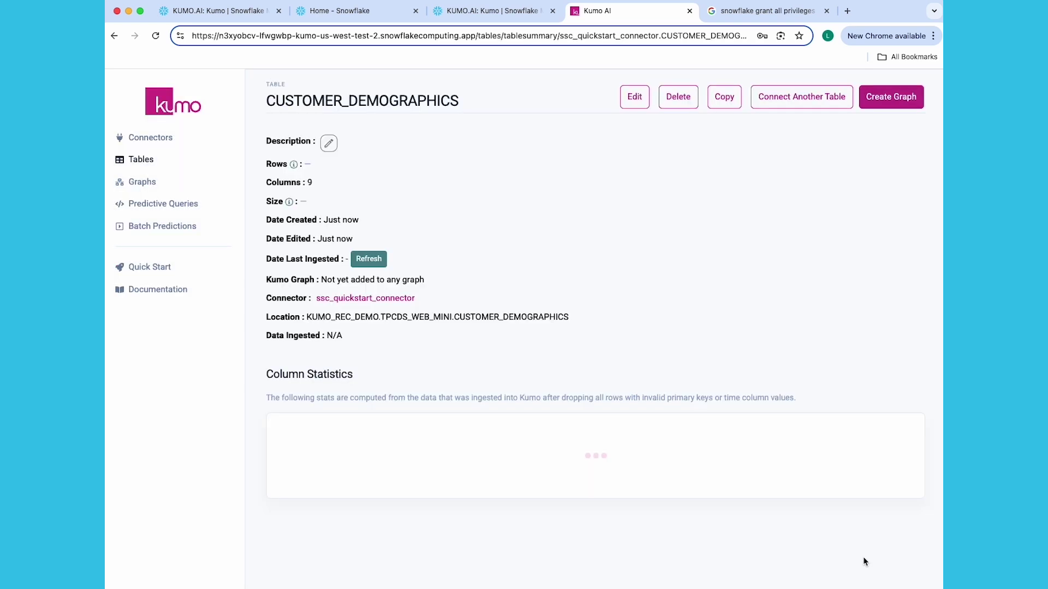
Connect the ITEMS_MINI source table with I_ITEM_SK as its primary key and save it.
{"action": "left_click", "coordinate": [777, 98]}
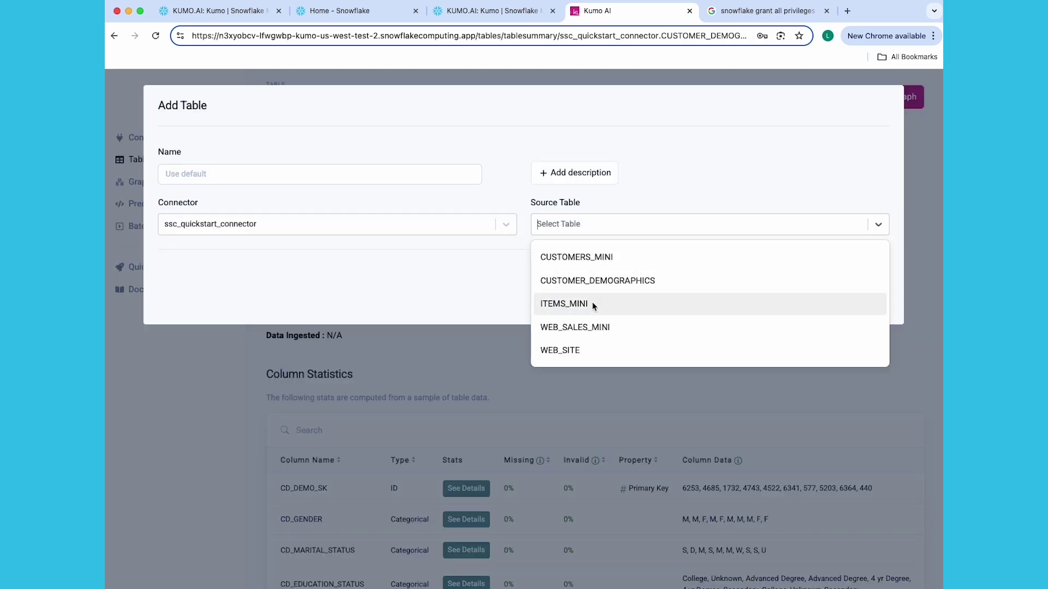
{"action": "left_click", "coordinate": [593, 303]}
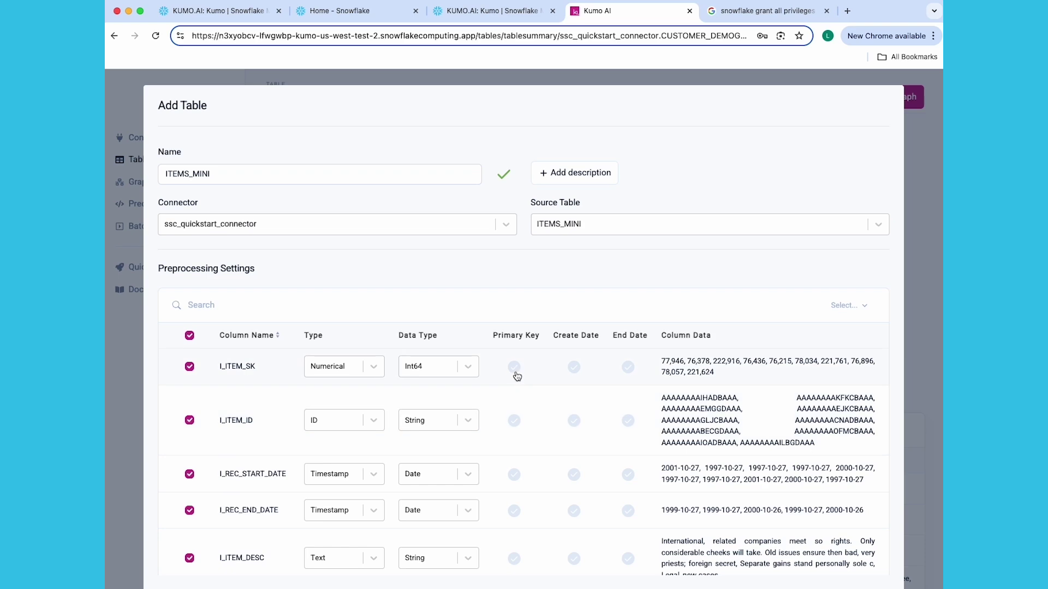
{"action": "left_click", "coordinate": [516, 374]}
{"action": "scroll", "coordinate": [858, 516], "scroll_direction": "down", "scroll_amount": 10}
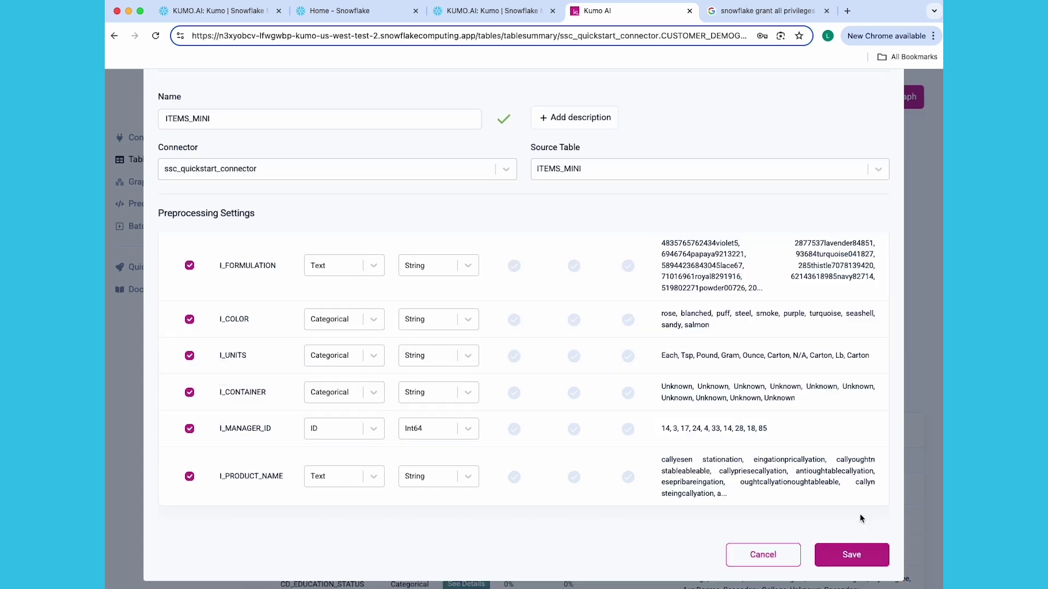
{"action": "left_click", "coordinate": [860, 555]}
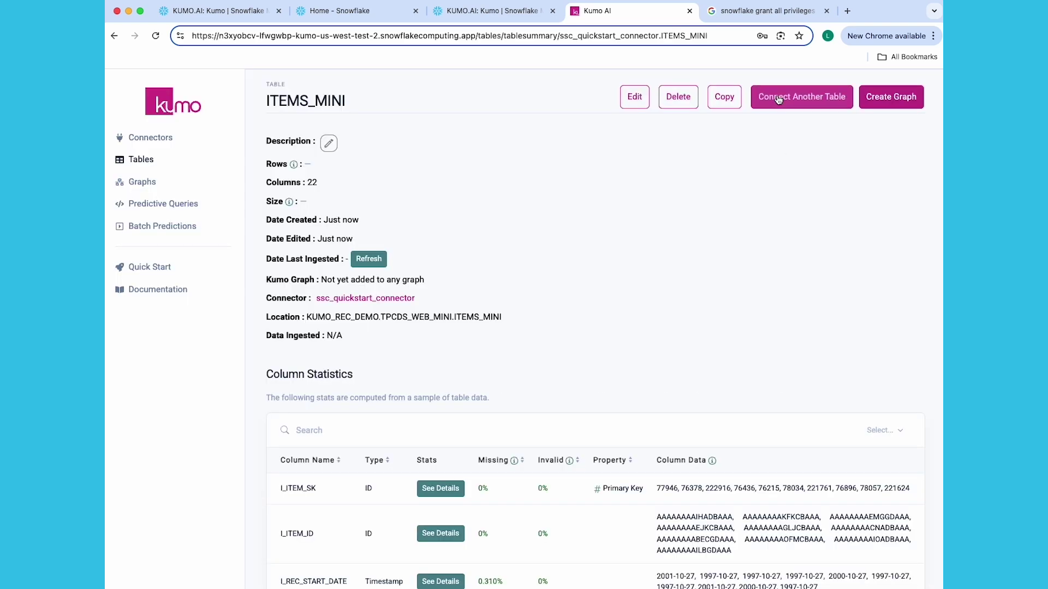
Connect the WEB_SALES_MINI source table, excluding WS_SOLD_TIME_SK and WS_SHIP_DATE_SK and using D_DATE as the create date.
{"action": "left_click", "coordinate": [779, 98]}
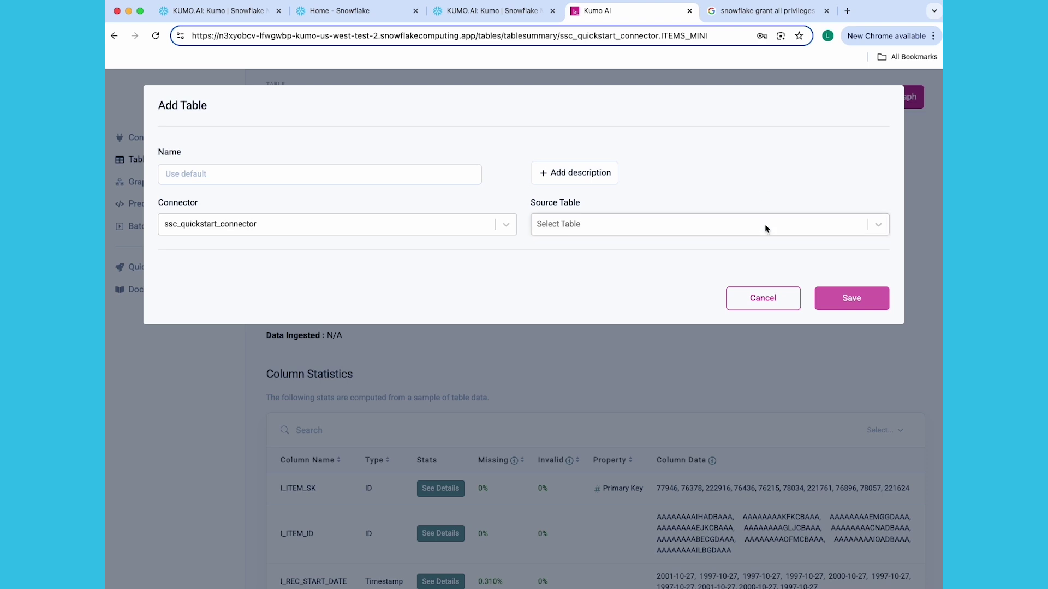
{"action": "left_click", "coordinate": [765, 229]}
{"action": "left_click", "coordinate": [729, 328]}
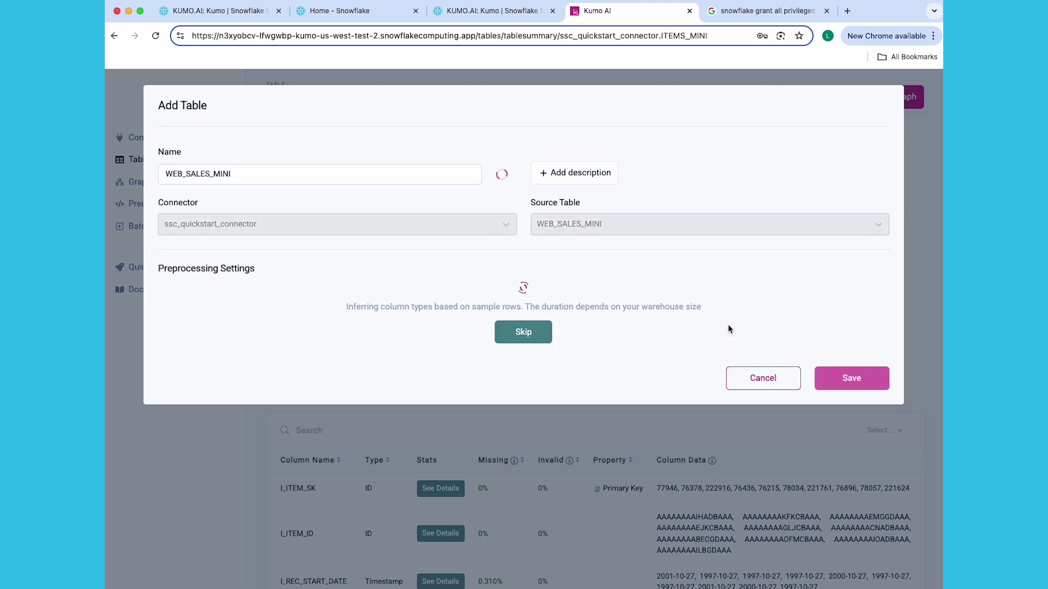
{"action": "left_click", "coordinate": [189, 396]}
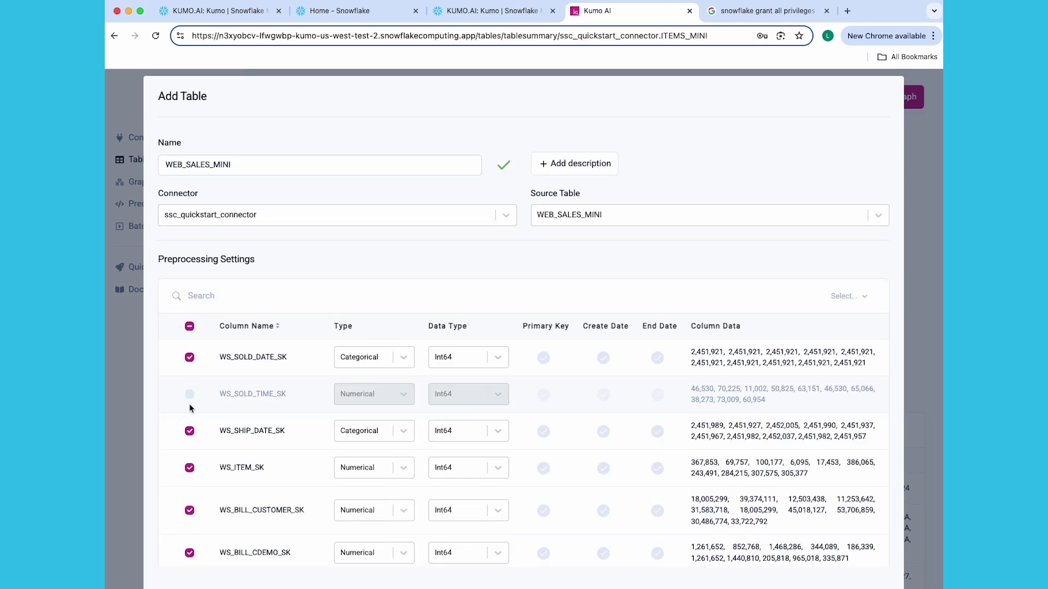
{"action": "left_click", "coordinate": [189, 432]}
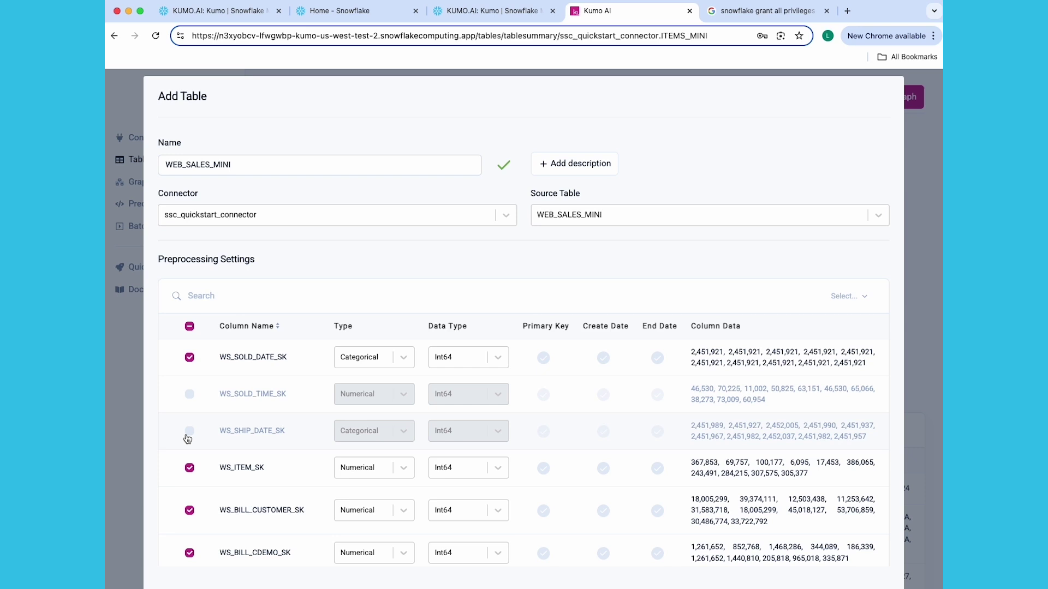
{"action": "scroll", "coordinate": [532, 398], "scroll_direction": "down", "scroll_amount": 10}
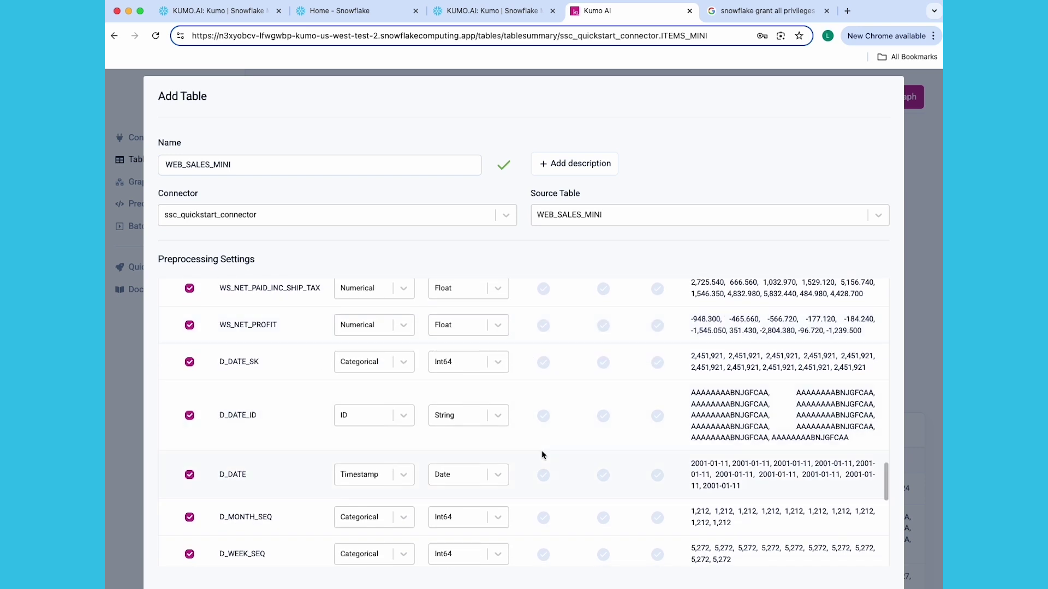
{"action": "left_click", "coordinate": [603, 475]}
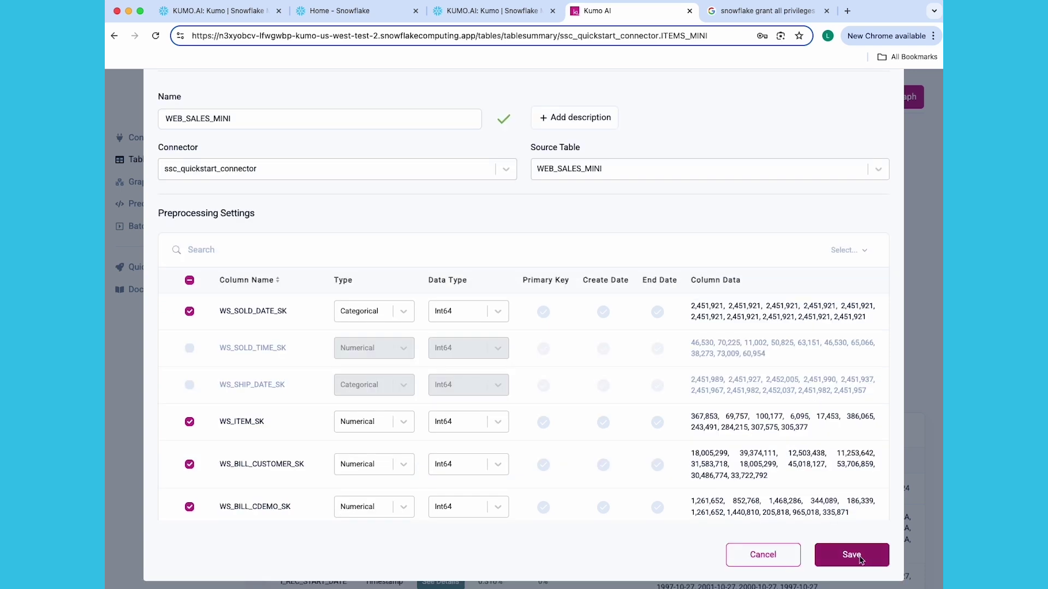
{"action": "left_click", "coordinate": [858, 558]}
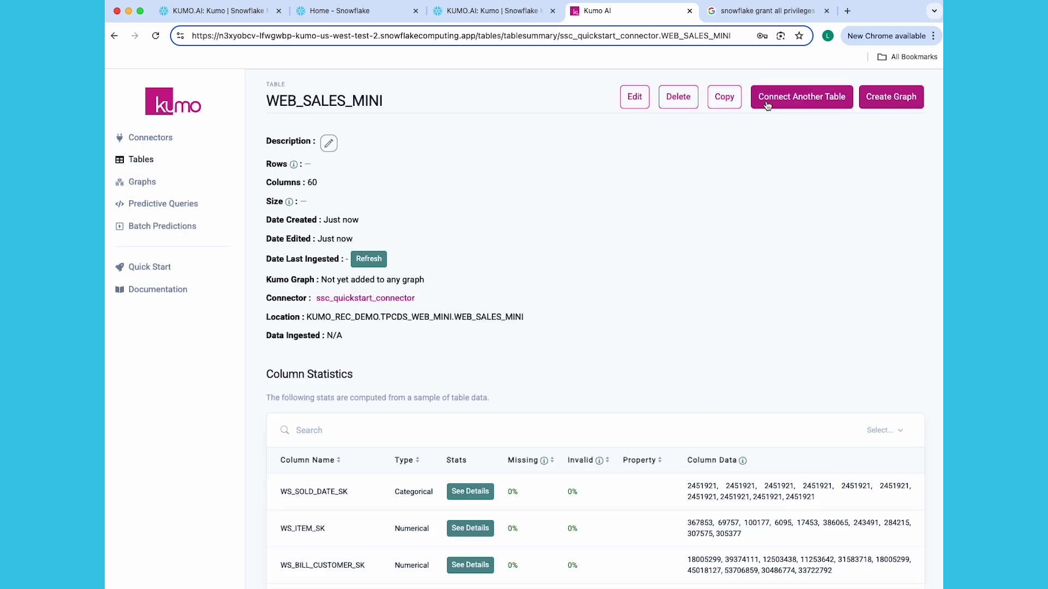
Connect the WEB_SITE source table with WEB_SITE_SK as its primary key and save it.
{"action": "left_click", "coordinate": [767, 98]}
{"action": "left_click", "coordinate": [720, 223]}
{"action": "left_click", "coordinate": [679, 349]}
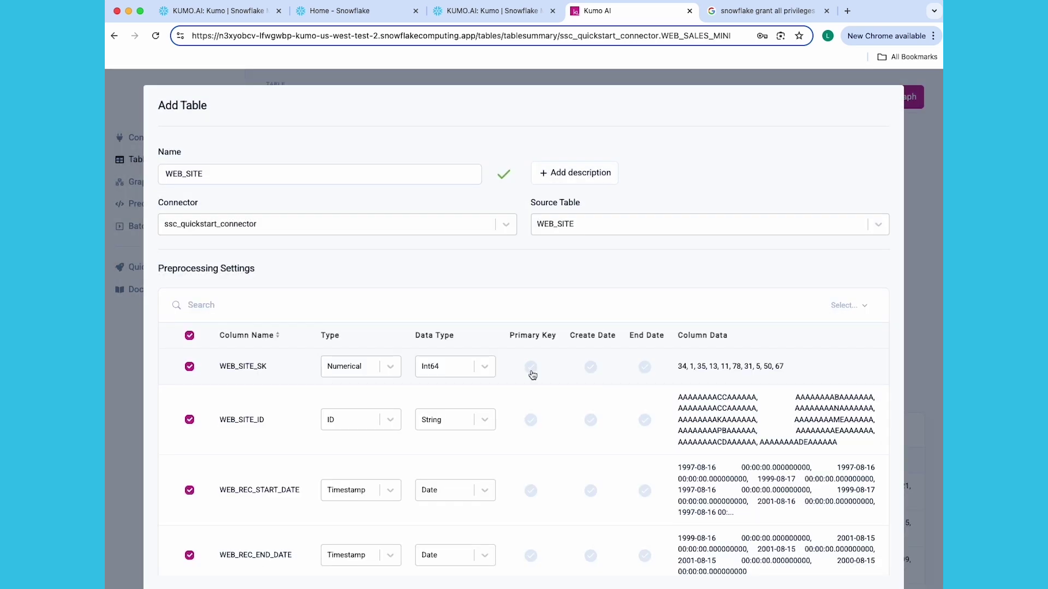
{"action": "left_click", "coordinate": [531, 371]}
{"action": "scroll", "coordinate": [587, 372], "scroll_direction": "down", "scroll_amount": 2}
{"action": "left_click", "coordinate": [856, 555]}
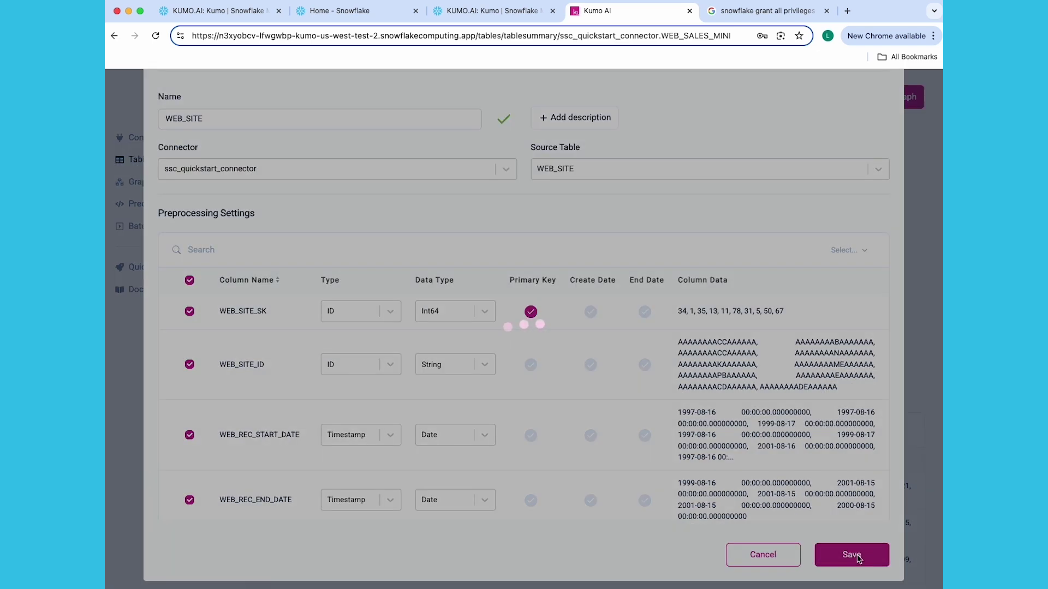
{"action": "scroll", "coordinate": [845, 402], "scroll_direction": "down", "scroll_amount": 1}
{"action": "scroll", "coordinate": [844, 402], "scroll_direction": "up", "scroll_amount": 1}
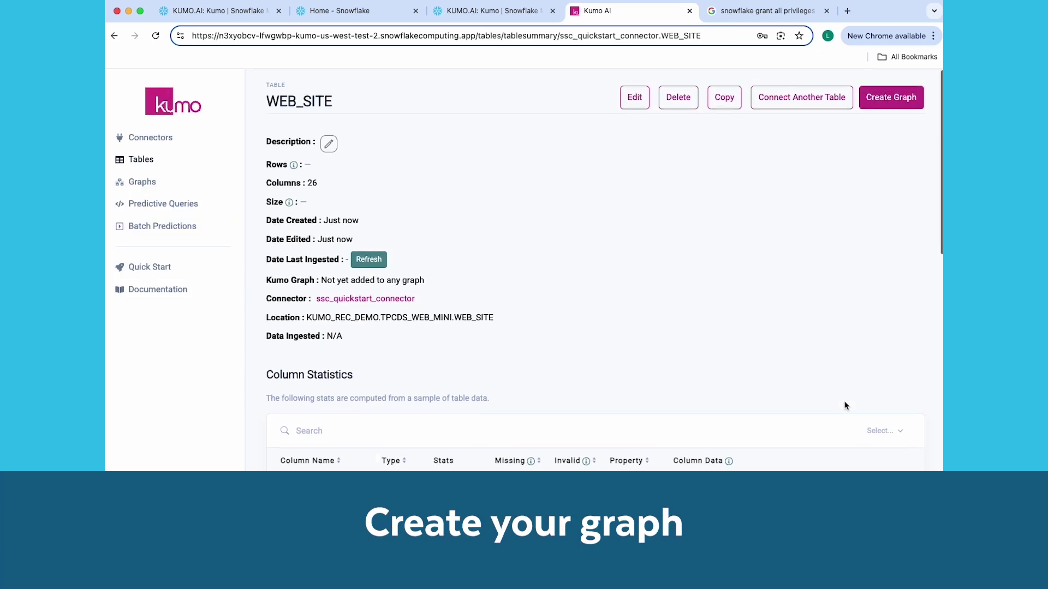
Set up a graph named ssc_quickstart_graph containing all five ssc_quickstart_connector tables and proceed to the table linkages.
{"action": "left_click", "coordinate": [890, 108]}
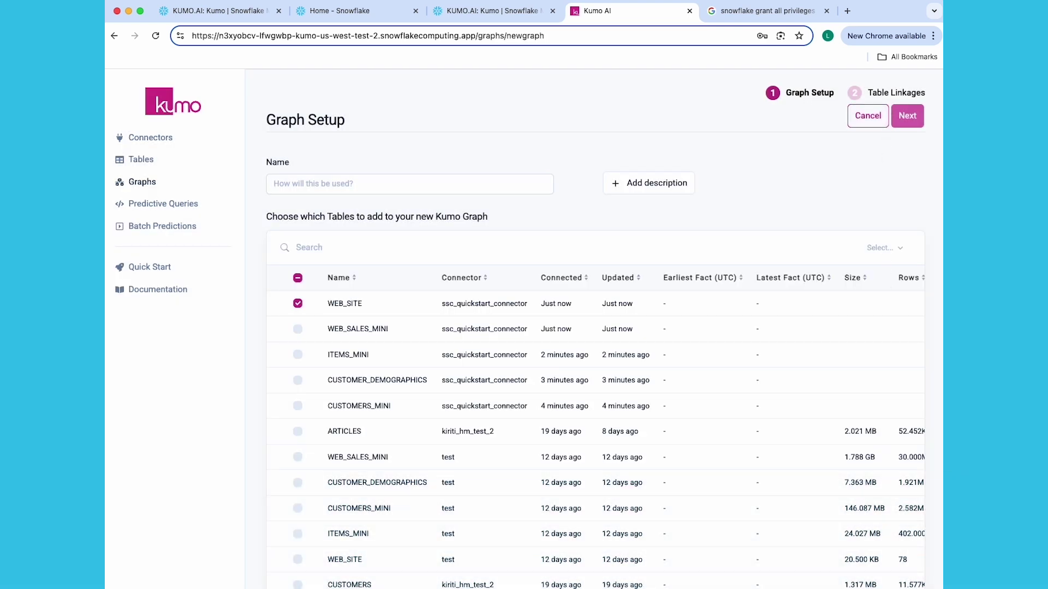
{"action": "left_click", "coordinate": [409, 184]}
{"action": "type", "text": "ssc_quickstart_graph"}
{"action": "left_click", "coordinate": [297, 329]}
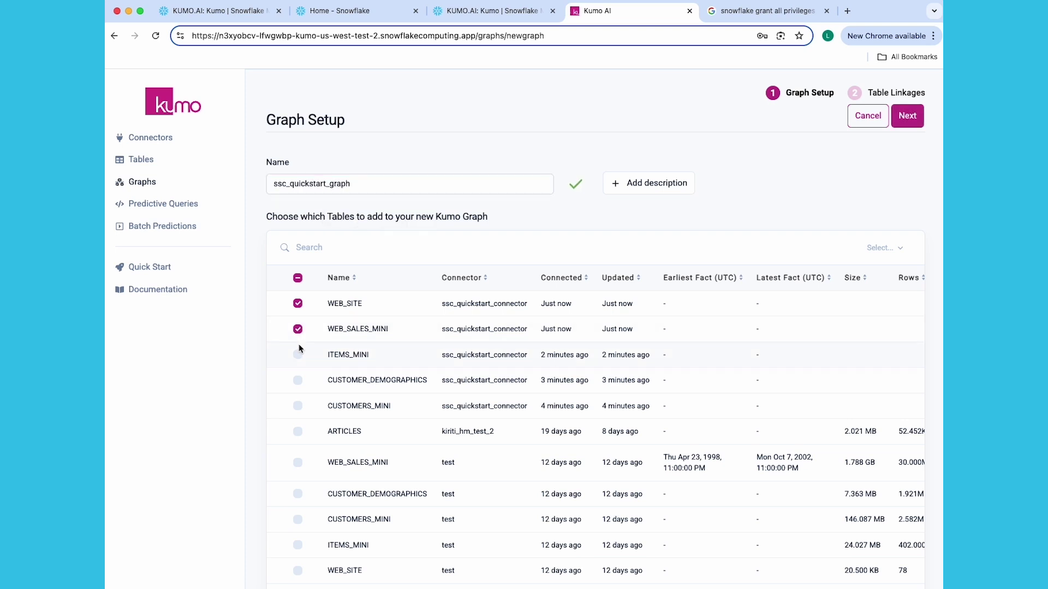
{"action": "left_click", "coordinate": [298, 354]}
{"action": "left_click", "coordinate": [298, 382]}
{"action": "left_click", "coordinate": [298, 406]}
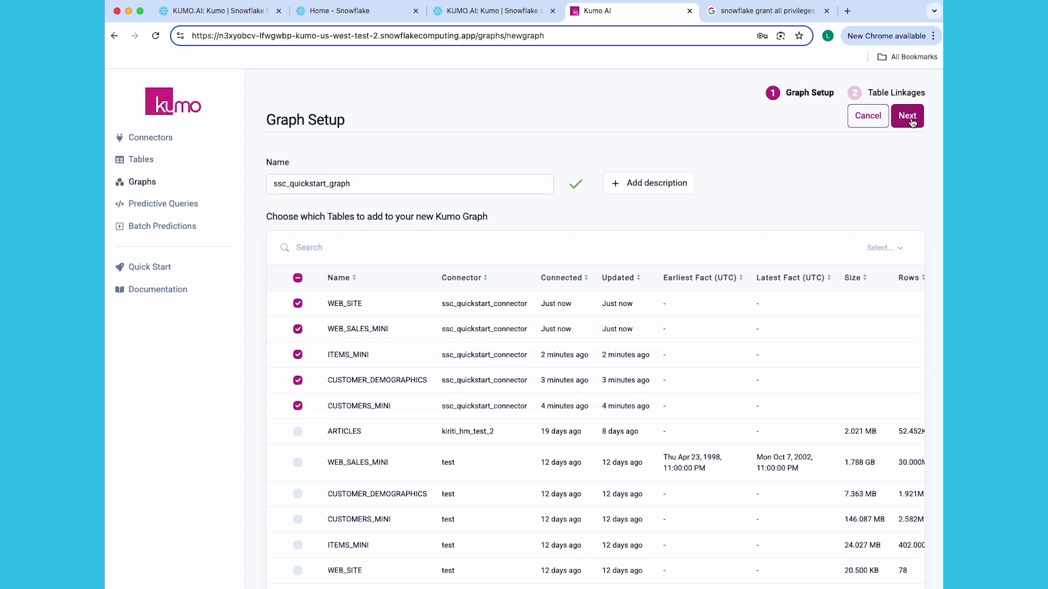
{"action": "left_click", "coordinate": [909, 116]}
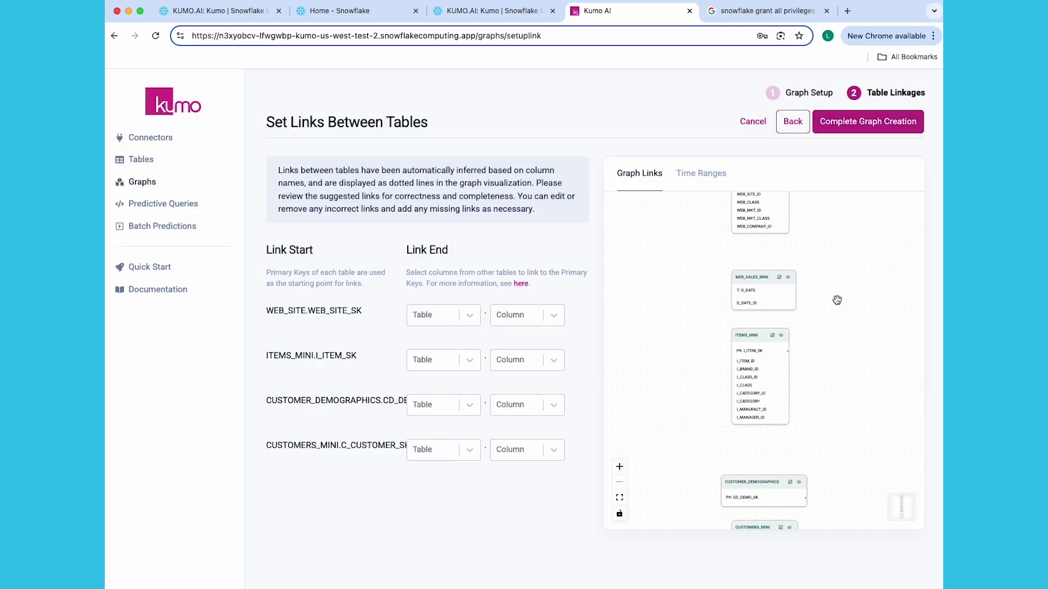
Link the WEB_SITE.WEB_SITE_SK primary key to the WS_WEB_SITE_SK column of WEB_SALES_MINI.
{"action": "mouse_move", "coordinate": [835, 586]}
{"action": "left_click", "coordinate": [527, 314]}
{"action": "scroll", "coordinate": [551, 407], "scroll_direction": "down", "scroll_amount": 1}
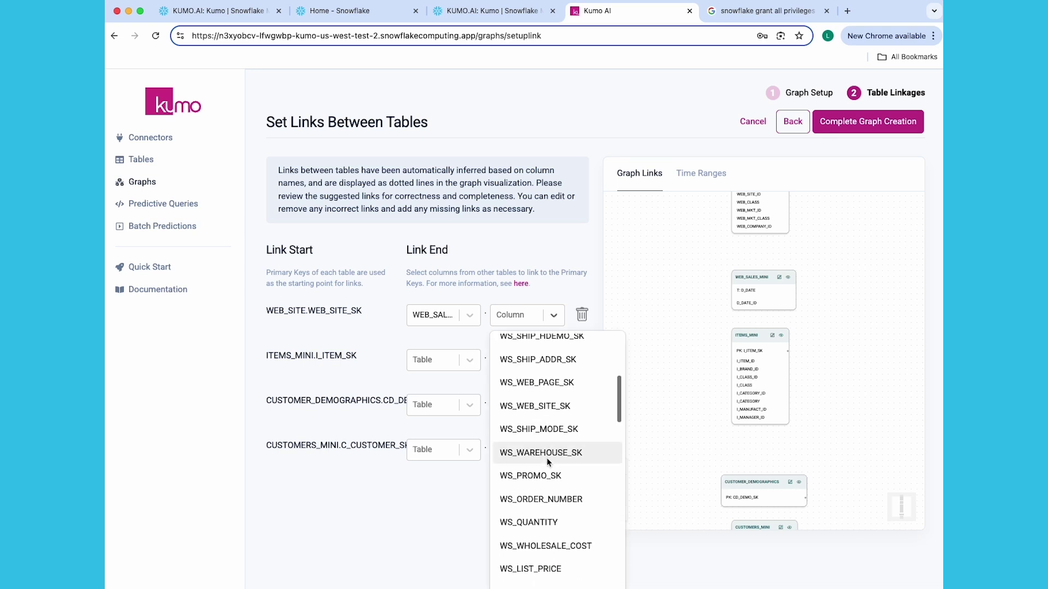
{"action": "left_click", "coordinate": [552, 406]}
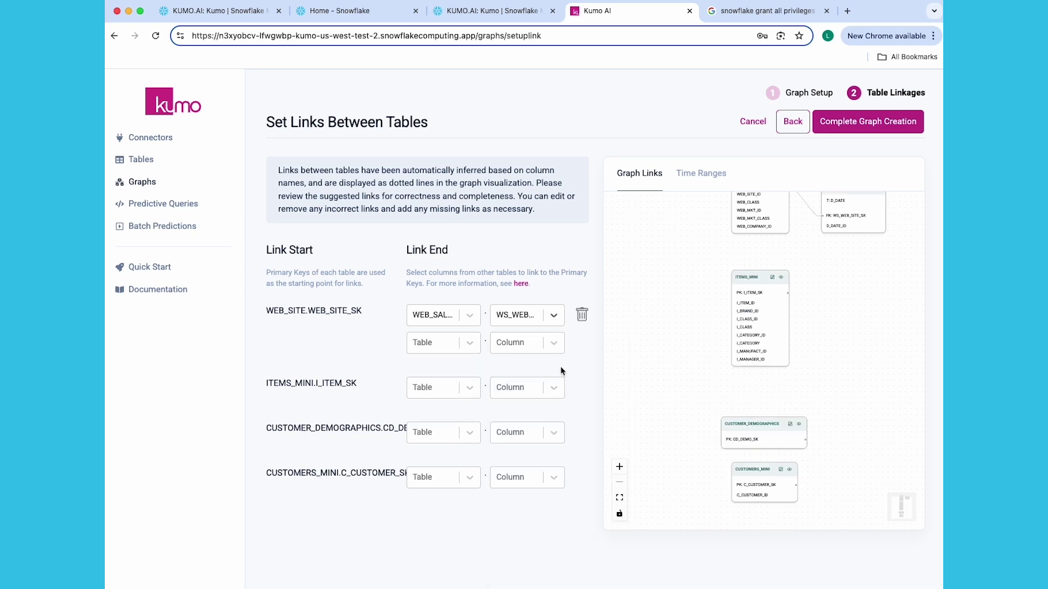
Link the ITEMS_MINI.I_ITEM_SK primary key to the WS_ITEM_SK column of WEB_SALES_MINI.
{"action": "left_click", "coordinate": [505, 391]}
{"action": "left_click", "coordinate": [555, 389]}
{"action": "left_click", "coordinate": [545, 470]}
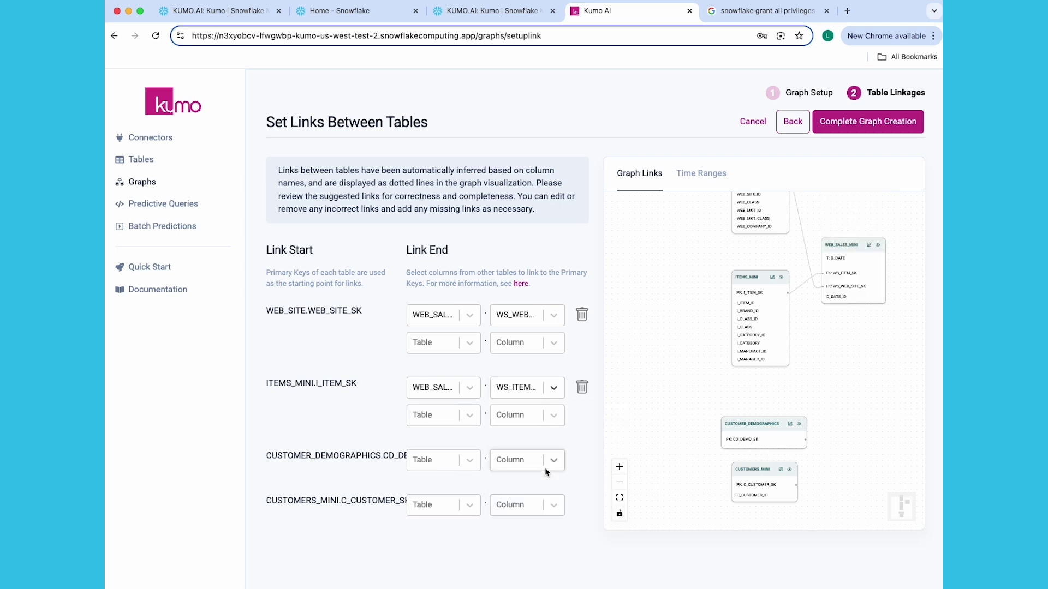
Link the CUSTOMER_DEMOGRAPHICS.CD_DEMO_SK primary key to the C_CURRENT_CDEMO_SK column of CUSTOMERS_MINI.
{"action": "left_click", "coordinate": [469, 460]}
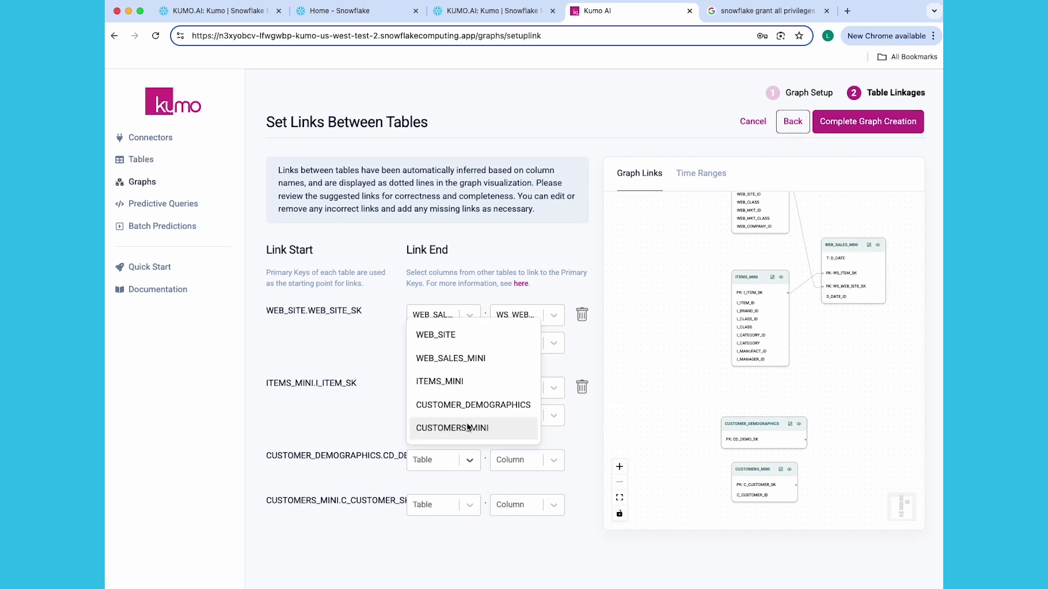
{"action": "left_click", "coordinate": [467, 428]}
{"action": "left_click", "coordinate": [531, 462]}
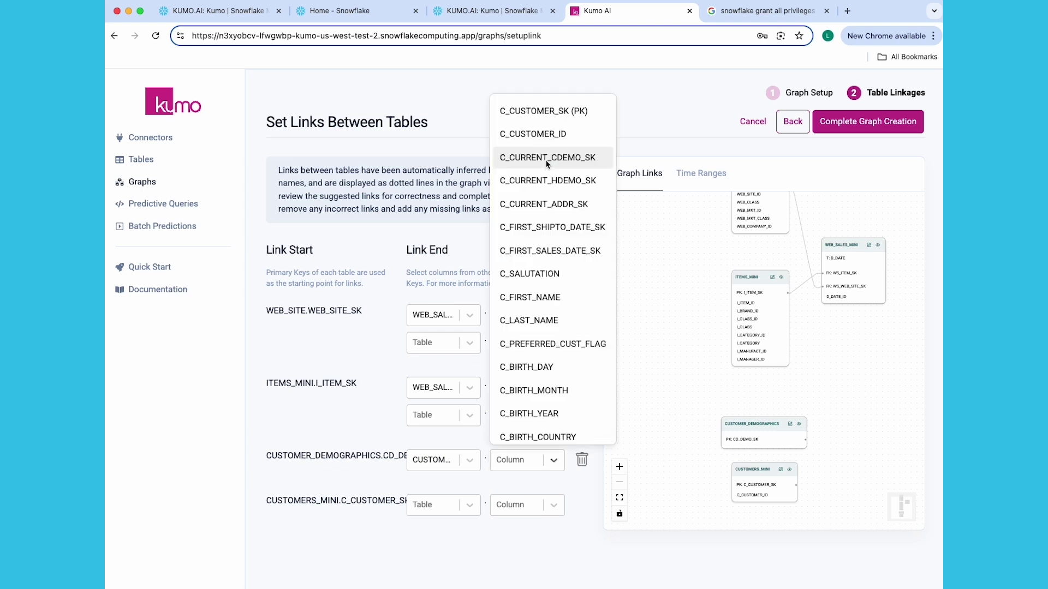
{"action": "left_click", "coordinate": [547, 161]}
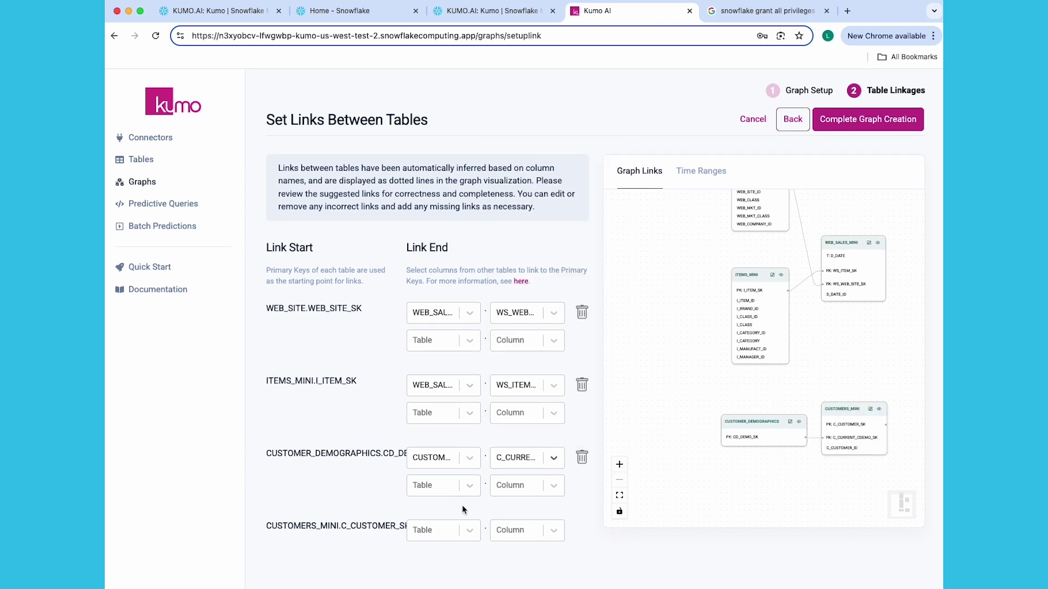
Link the CUSTOMERS_MINI.C_CUSTOMER_SK primary key to the WS_BILL_CUSTOMER_SK column of WEB_SALES_MINI.
{"action": "left_click", "coordinate": [462, 526]}
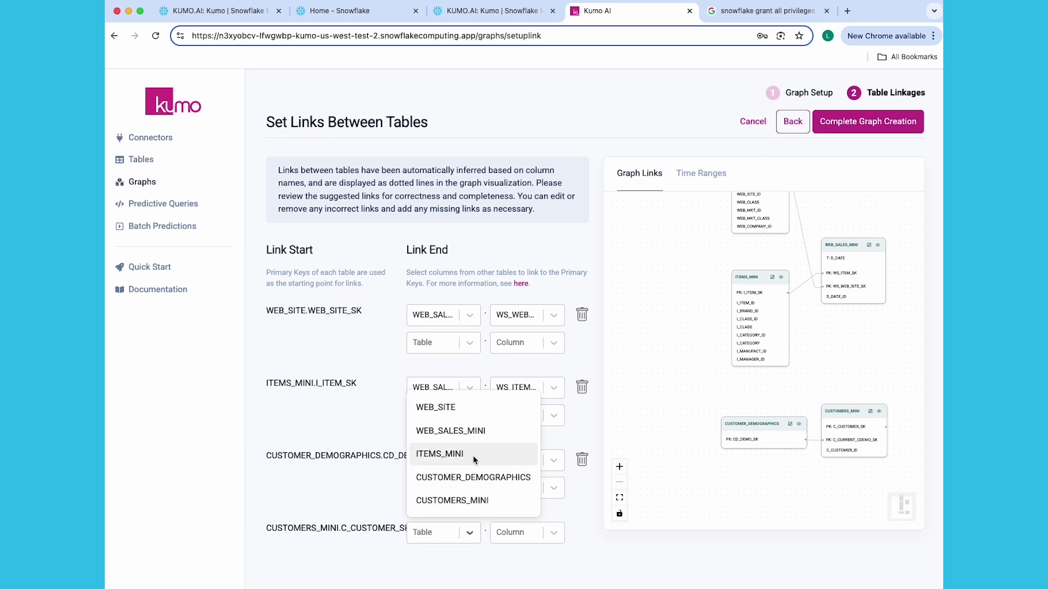
{"action": "left_click", "coordinate": [476, 433]}
{"action": "left_click", "coordinate": [553, 530]}
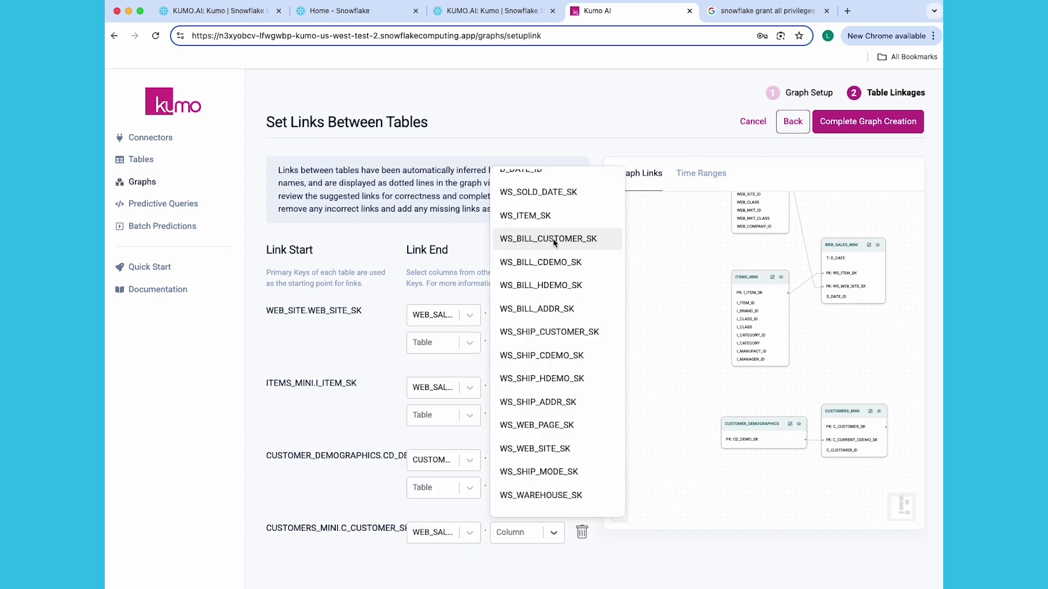
{"action": "left_click", "coordinate": [552, 238]}
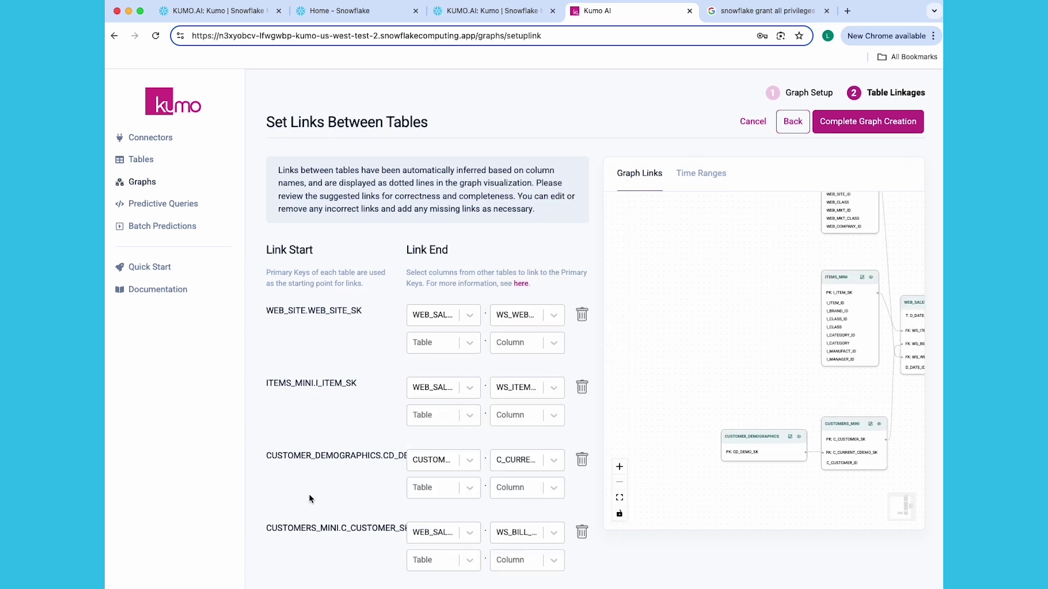
Complete the creation of ssc_quickstart_graph with its four table links.
{"action": "key", "text": "super+minus"}
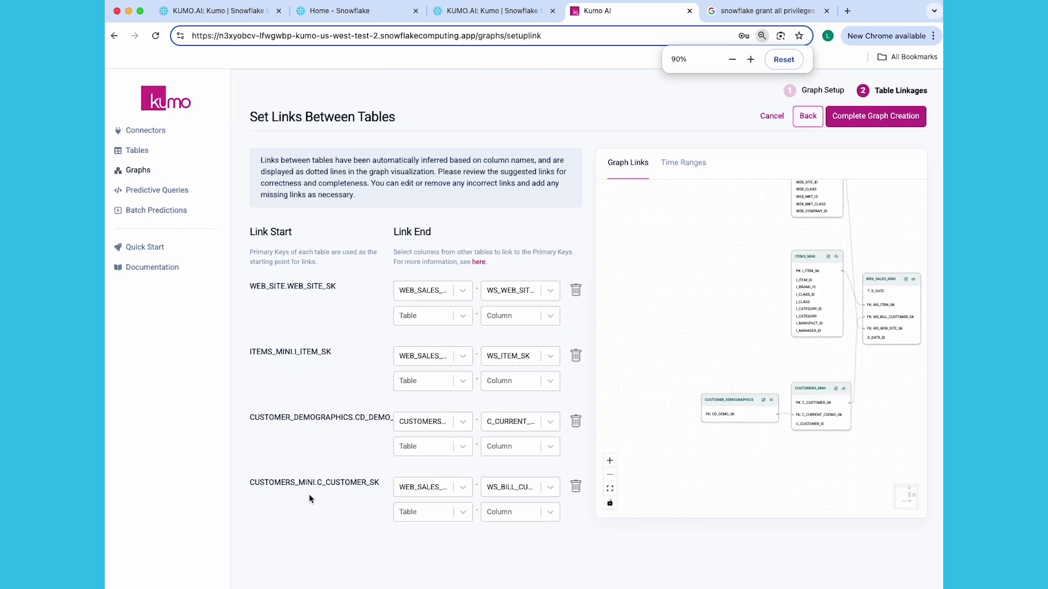
{"action": "key", "text": "super+plus"}
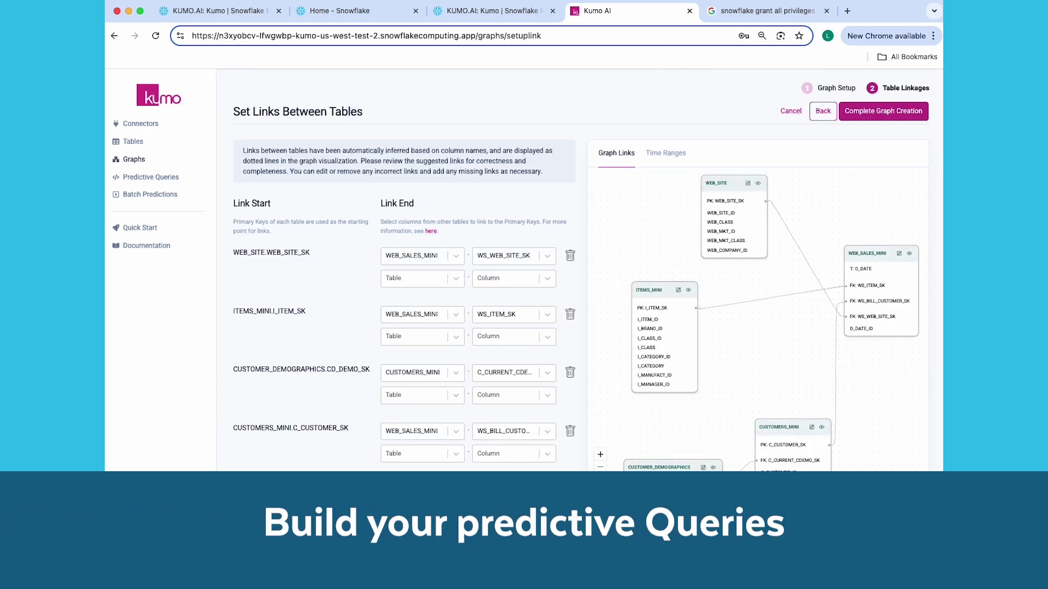
{"action": "left_click", "coordinate": [902, 119]}
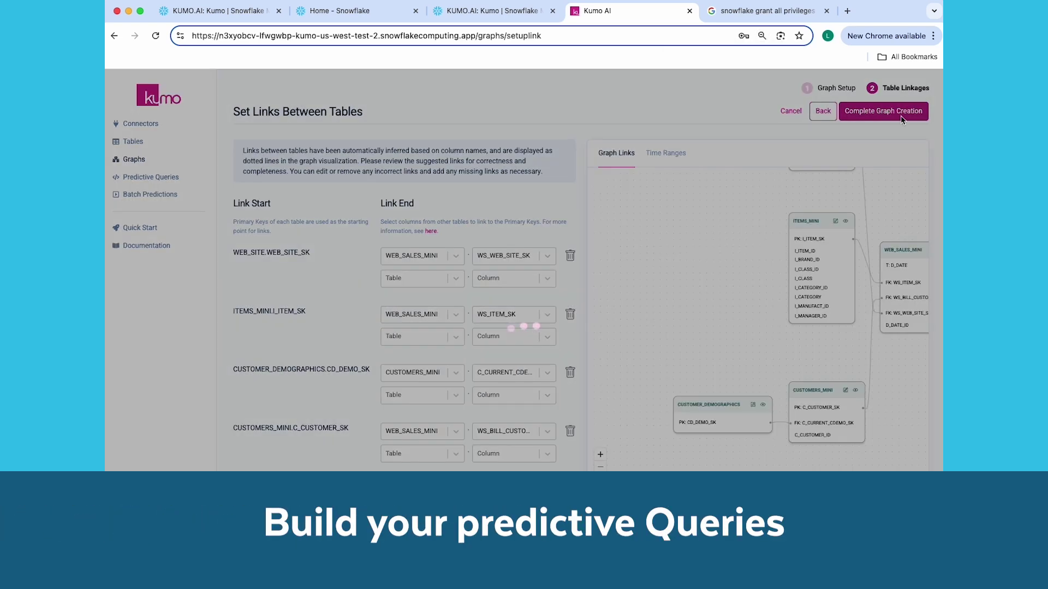
{"action": "key", "text": "super+plus"}
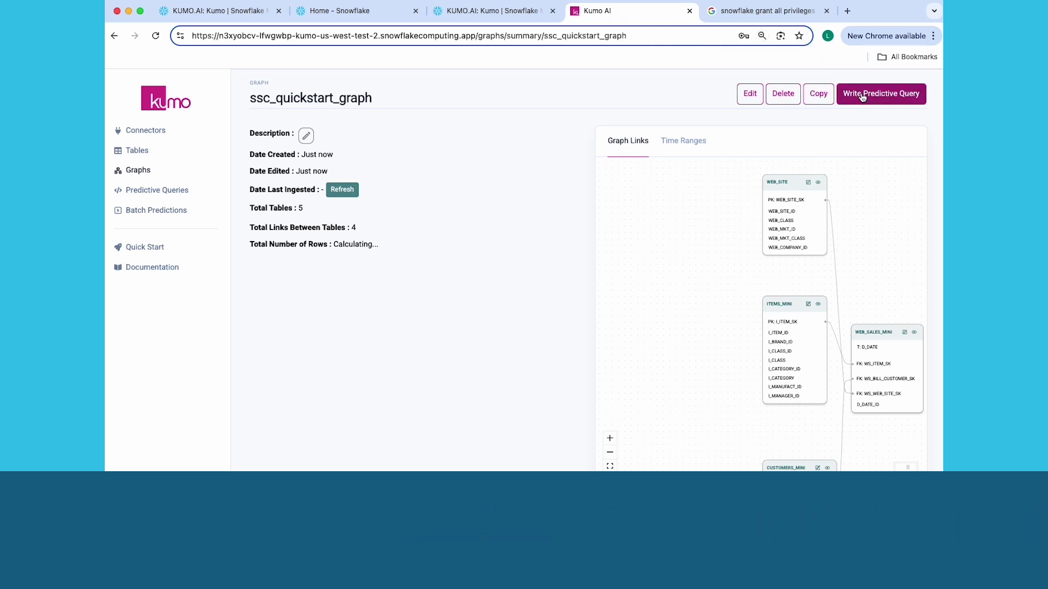
Start a predictive query on ssc_quickstart_graph and name it ssc_quickstart_ltv_pq.
{"action": "left_click", "coordinate": [863, 94]}
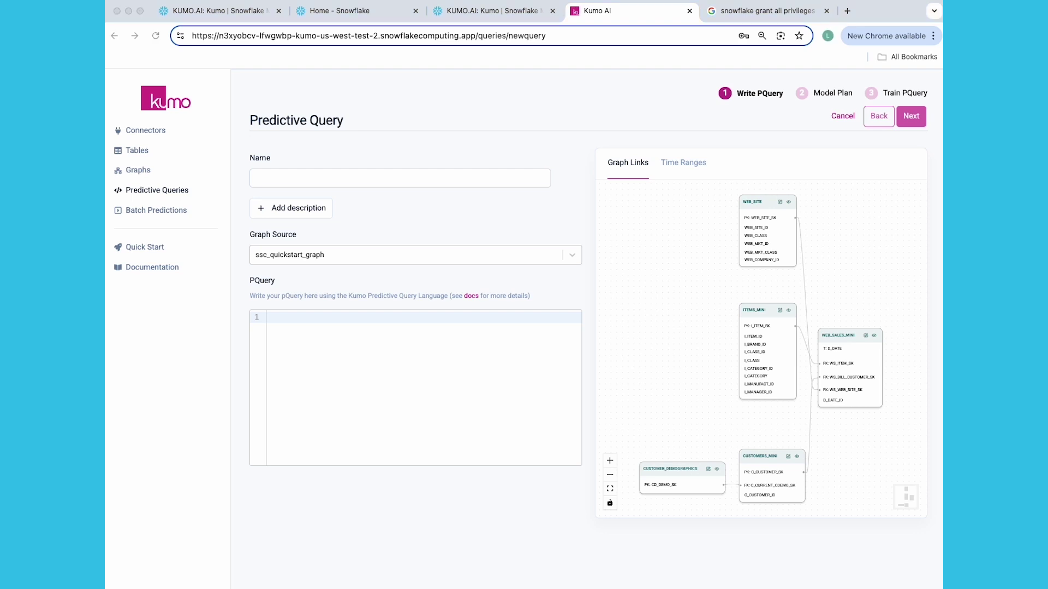
{"action": "left_click", "coordinate": [491, 177]}
{"action": "type", "text": "ssc_quickstart_ltv_pq"}
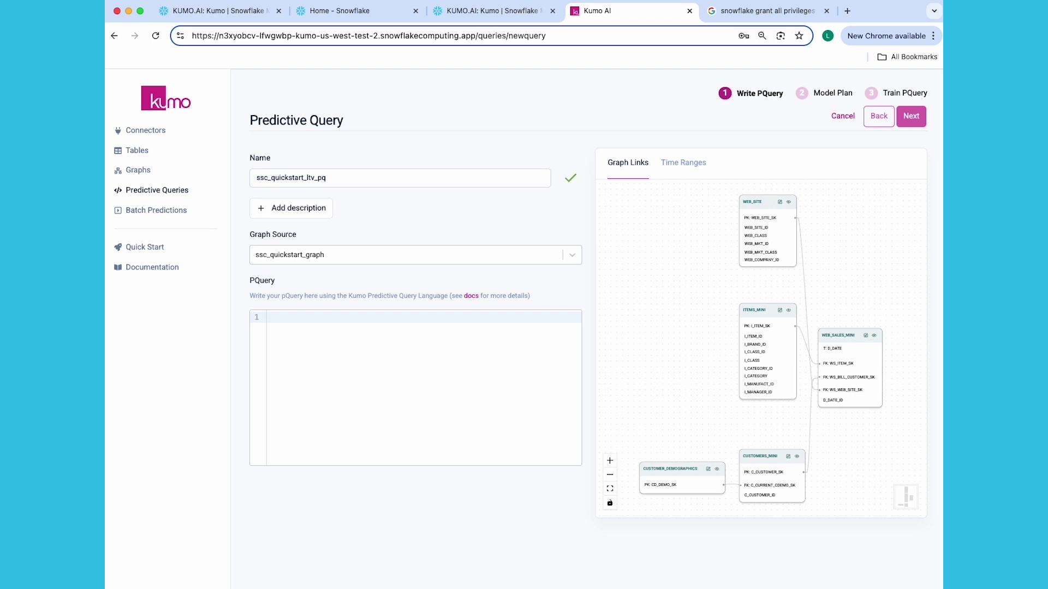
Write and train the query PREDICT SUM(WEB_SALES_MINI.WS_EXT_SALES_PRICE, 0, 30) FOR EACH CUSTOMERS_MINI.C_CUSTOMER_SK, keeping the FAST run mode and default model plan.
{"action": "left_click", "coordinate": [391, 323]}
{"action": "type", "text": "PREDICT SUM(WEB_SALES_MINI.WS_EXT_SALES_PRICE, 0, 30) FOR EACH CUSTOMERS_MINI.C_CUSTOMER_SK"}
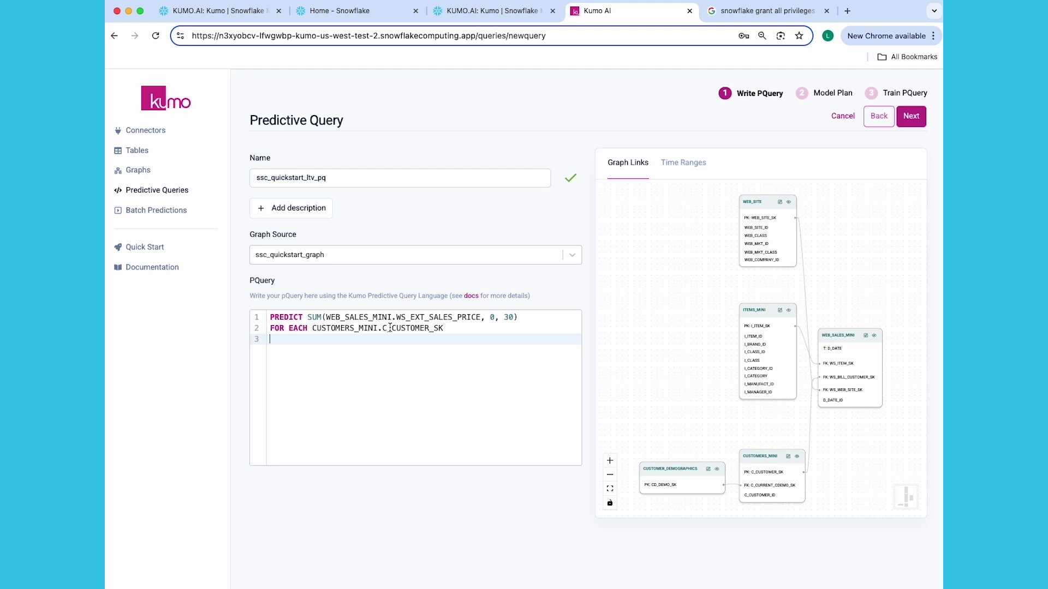
{"action": "left_click", "coordinate": [353, 452]}
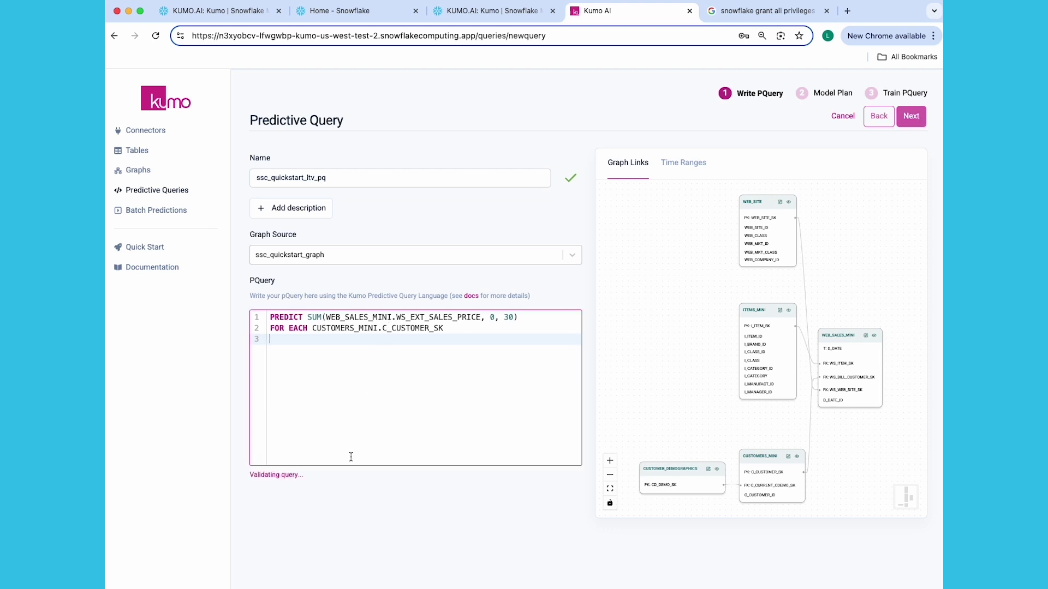
{"action": "left_click", "coordinate": [912, 121]}
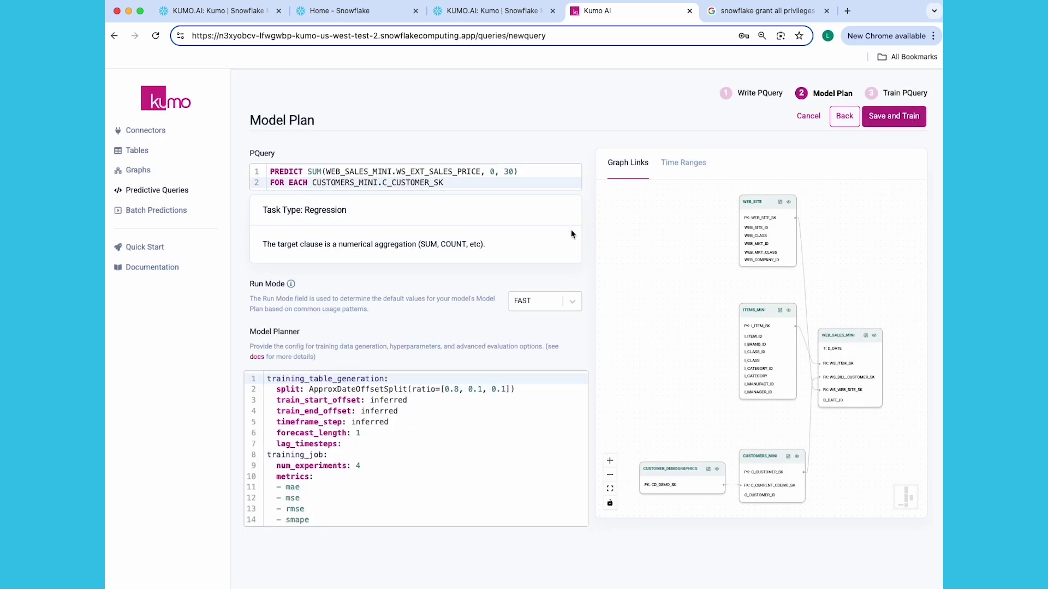
{"action": "left_click", "coordinate": [880, 121]}
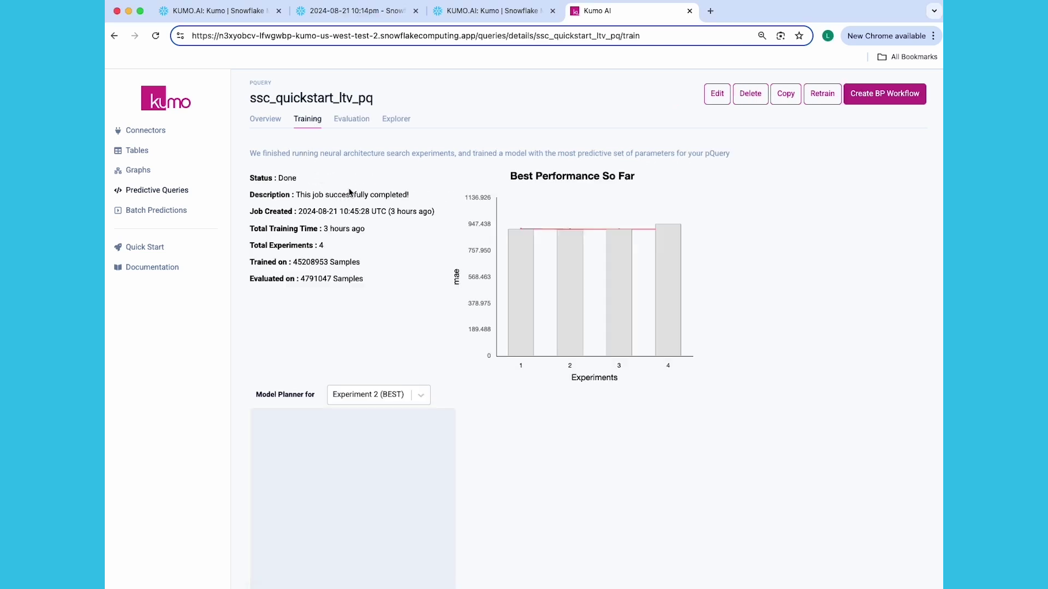
Review the evaluation of ssc_quickstart_ltv_pq and the Snowpark commands for reading its holdout predictions.
{"action": "left_click", "coordinate": [346, 119]}
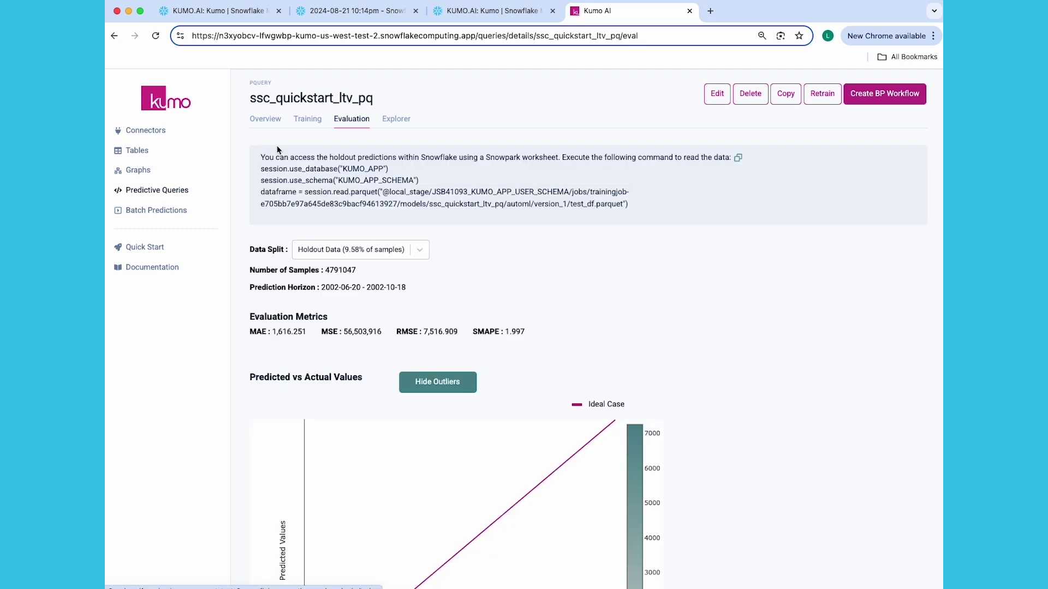
{"action": "left_click_drag", "start_coordinate": [262, 154], "coordinate": [635, 209]}
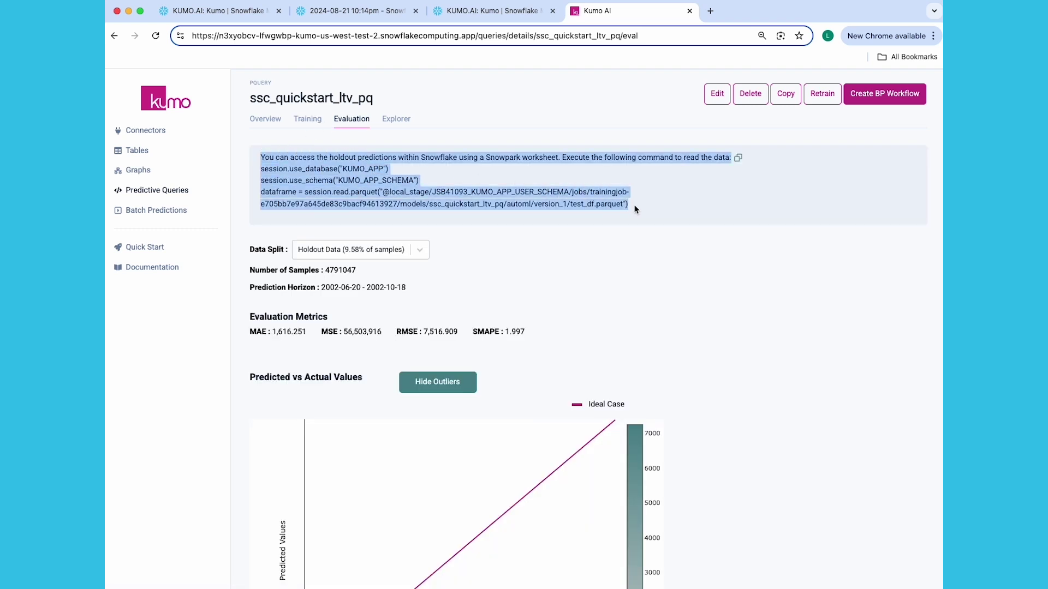
Start another predictive query named ssc_quickstart_rec with ssc_quickstart_graph as its graph source.
{"action": "left_click", "coordinate": [157, 190]}
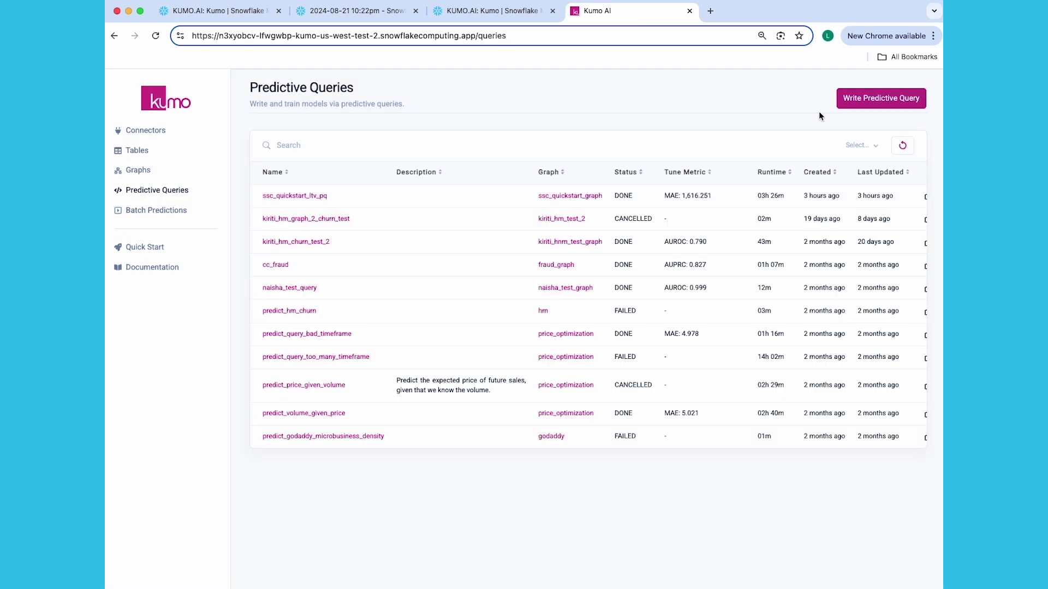
{"action": "left_click", "coordinate": [847, 103]}
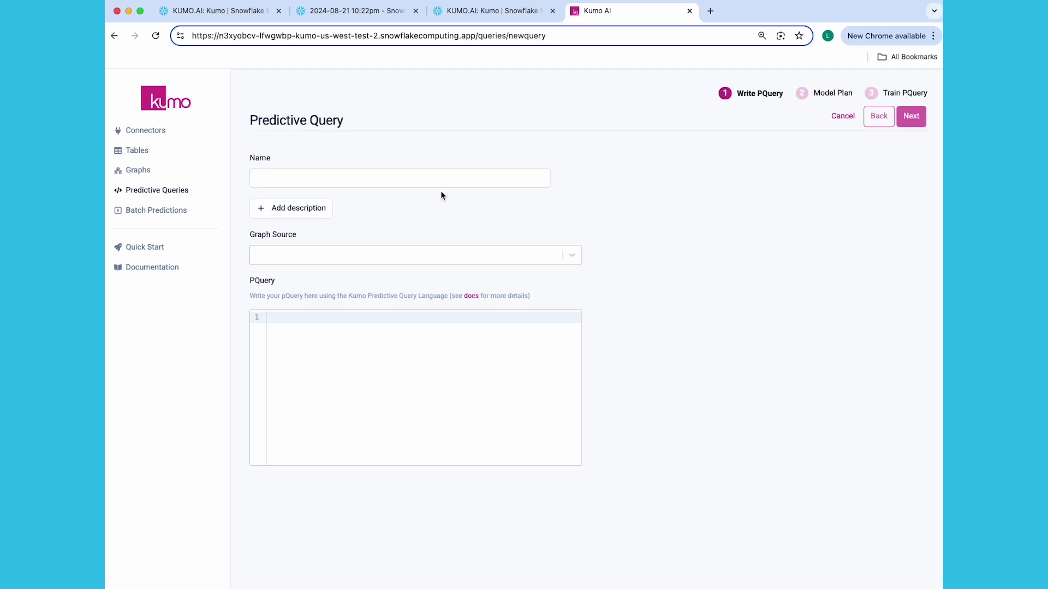
{"action": "left_click", "coordinate": [433, 176]}
{"action": "type", "text": "ss"}
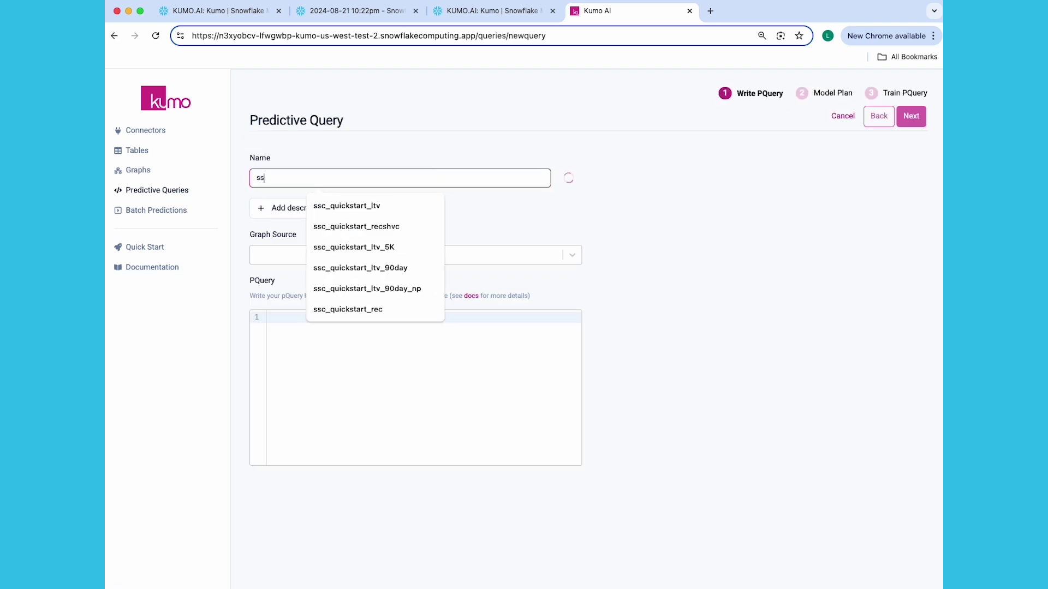
{"action": "type", "text": "c"}
{"action": "left_click", "coordinate": [348, 309]}
{"action": "left_click", "coordinate": [335, 252]}
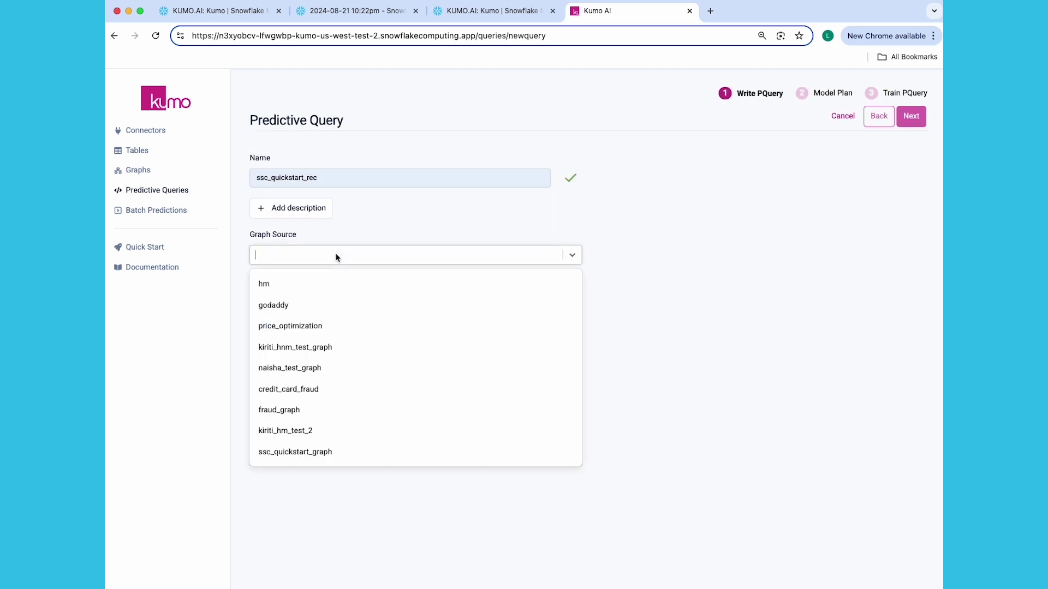
{"action": "left_click", "coordinate": [315, 453]}
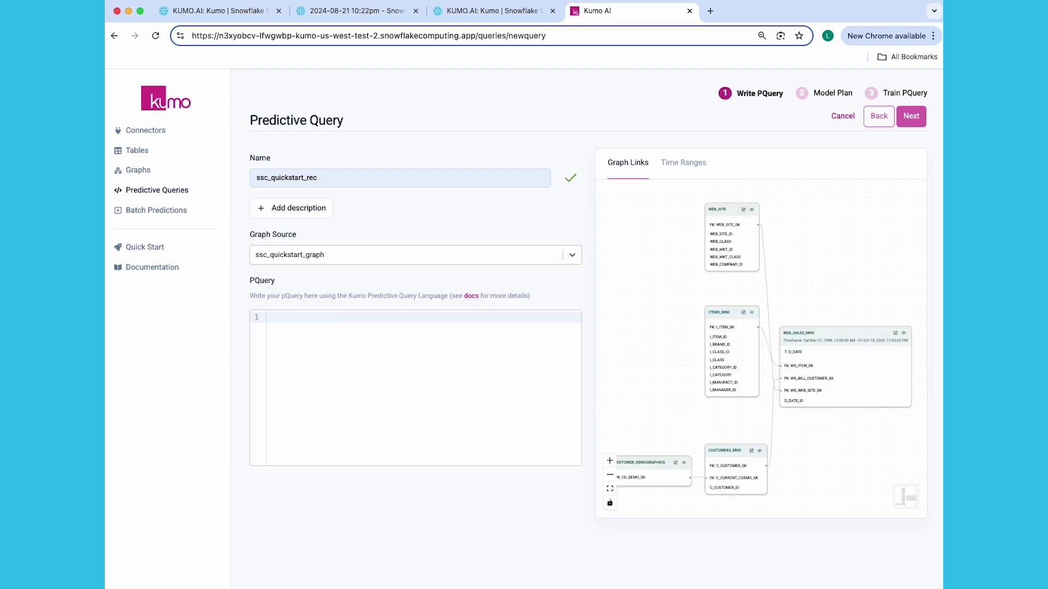
Write and train the query PREDICT LIST_DISTINCT(WEB_SALES_MINI.WS_ITEM_SK, 0, 30) RANK TOP 10 FOR EACH CUSTOMERS_MINI.C_CUSTOMER_SK with the default model plan.
{"action": "type", "text": "PREDICT LIST_DISTINCT(WEB_SALES_MINI.WS_ITEM_SK, 0, 30) RANK TOP 10 FOR EACH CUSTOMERS_MINI.C_CUSTOMER_SK"}
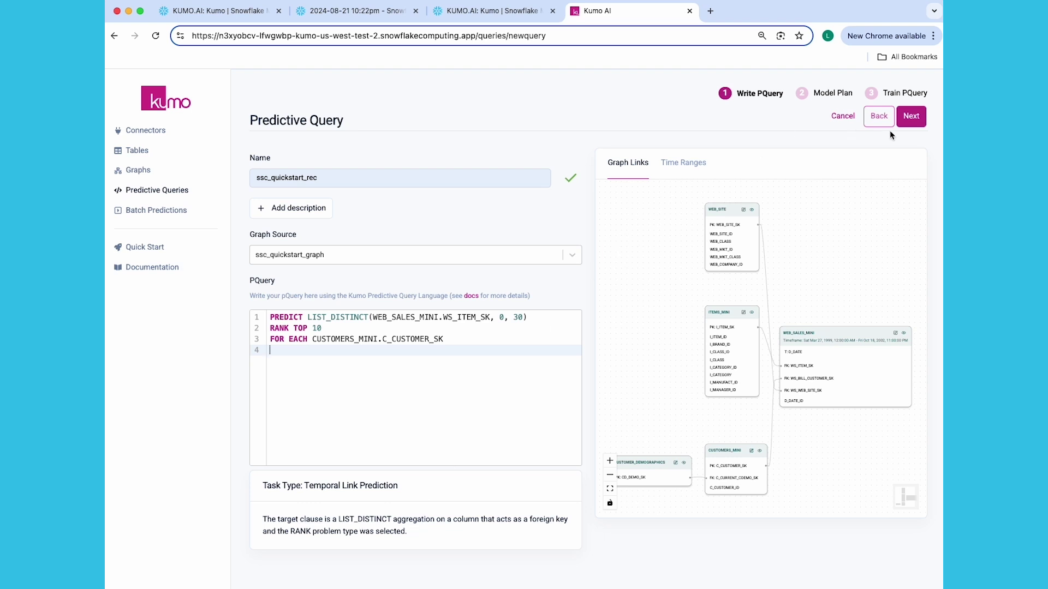
{"action": "left_click", "coordinate": [917, 118]}
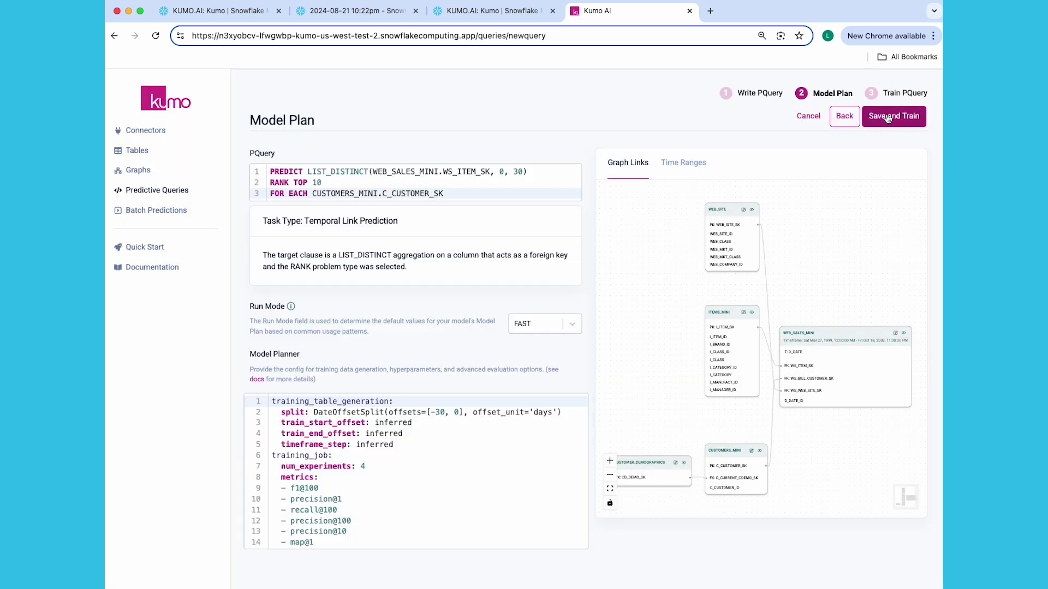
{"action": "left_click", "coordinate": [888, 118]}
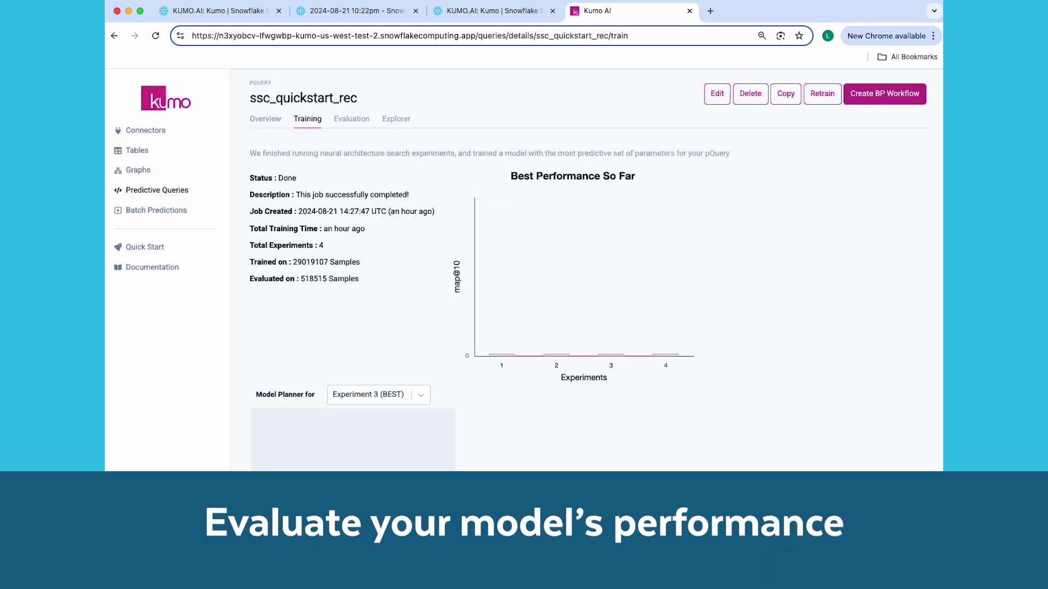
Examine the evaluation metrics of the trained ssc_quickstart_rec query.
{"action": "left_click", "coordinate": [349, 120]}
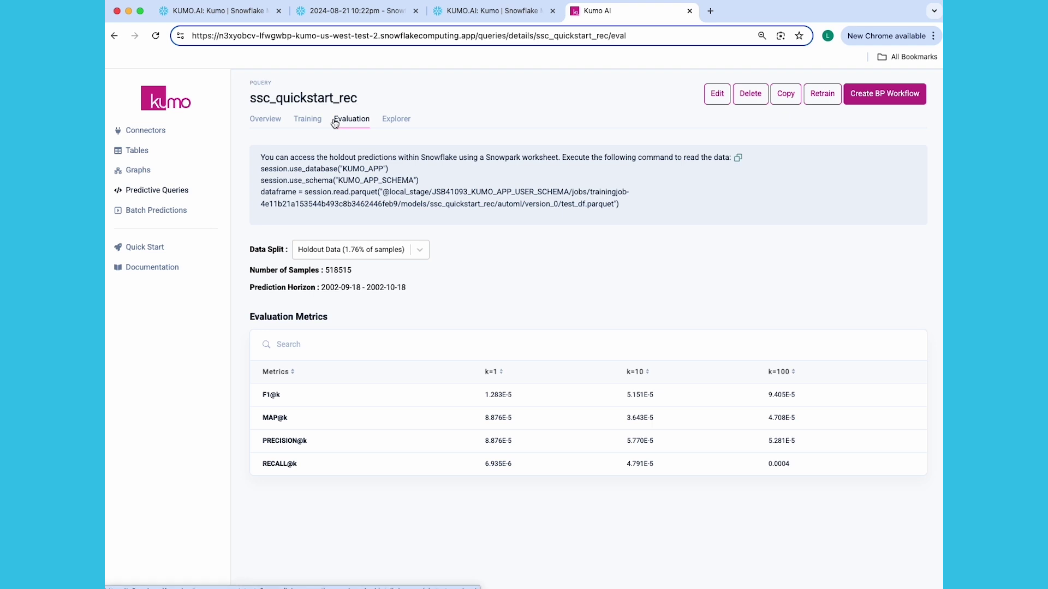
{"action": "left_click", "coordinate": [391, 126]}
{"action": "left_click", "coordinate": [351, 119]}
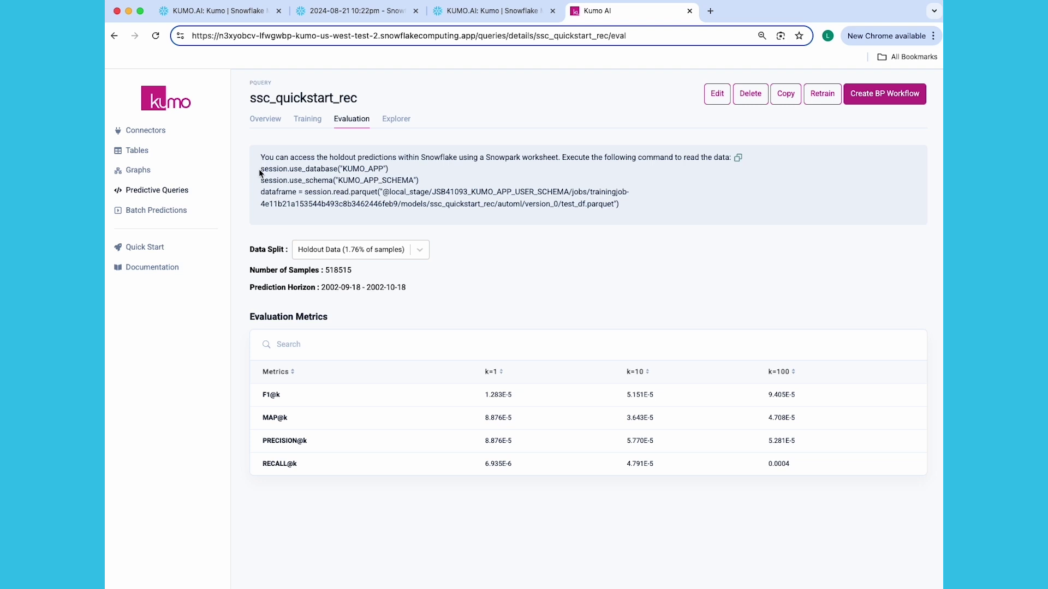
{"action": "left_click_drag", "start_coordinate": [260, 169], "coordinate": [620, 204]}
{"action": "key", "text": "super+c"}
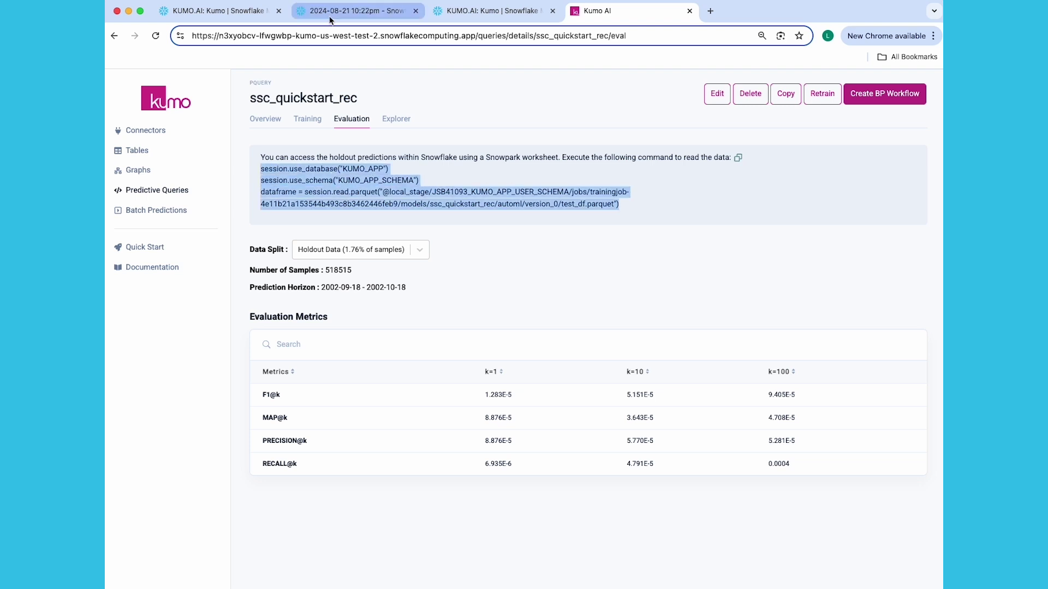
{"action": "left_click", "coordinate": [355, 11]}
{"action": "key", "text": "Return"}
{"action": "key", "text": "super+v"}
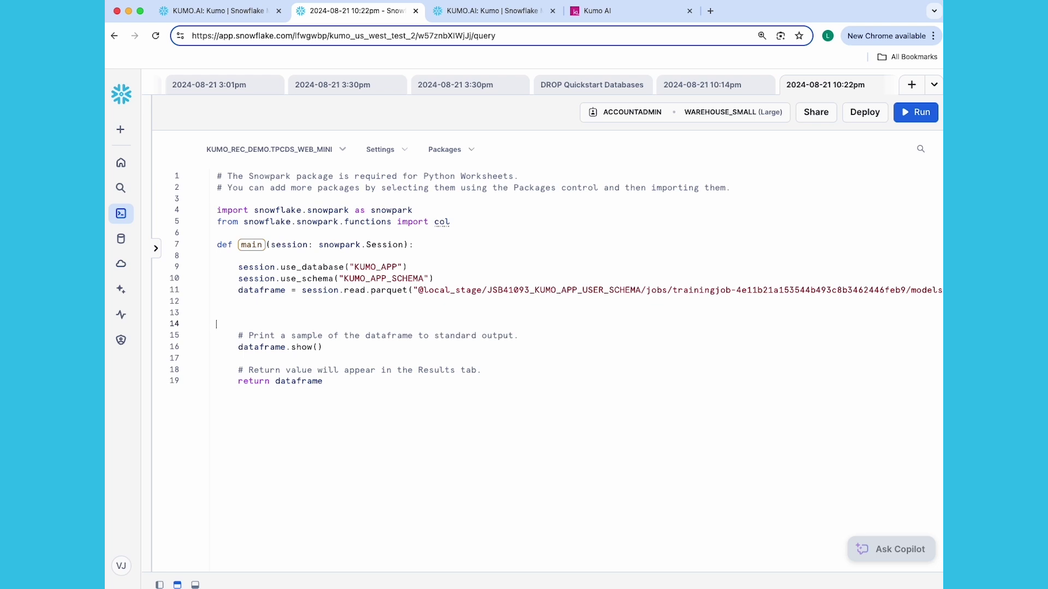
{"action": "key", "text": "BackSpace"}
{"action": "key", "text": "BackSpace"}
{"action": "left_click", "coordinate": [916, 112]}
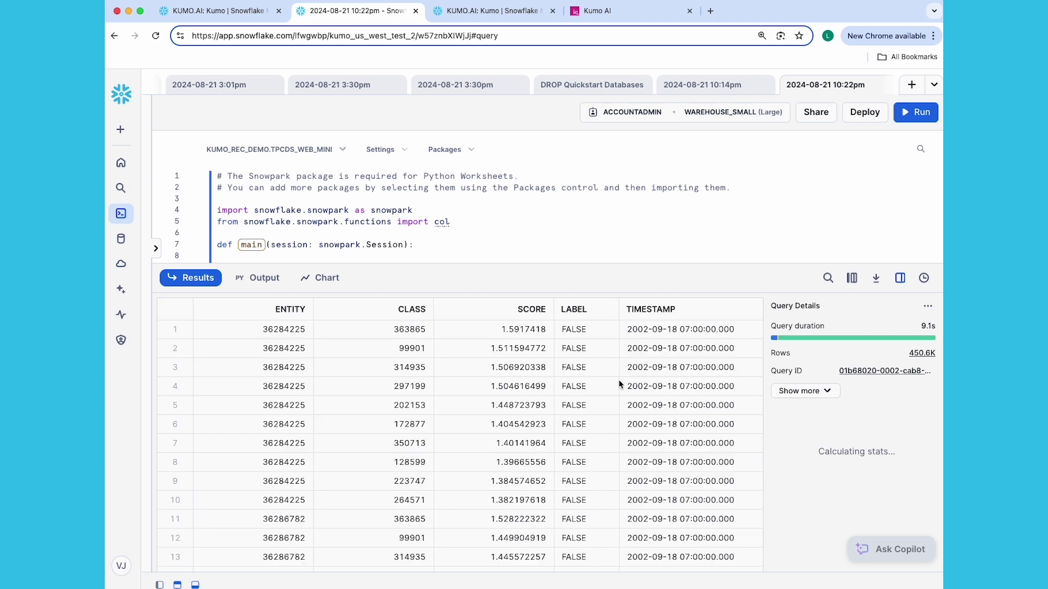
{"action": "scroll", "coordinate": [611, 383], "scroll_direction": "down", "scroll_amount": 1}
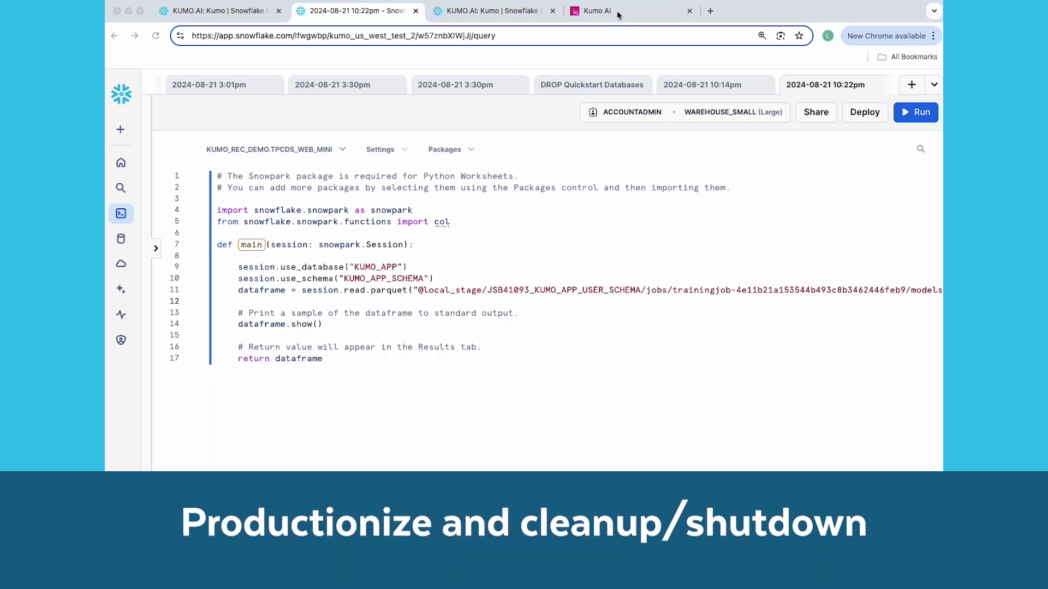
Switch back to Kumo and create a batch prediction workflow named ssc_quickstart_rec from the ssc_quickstart_rec query.
{"action": "left_click", "coordinate": [617, 11]}
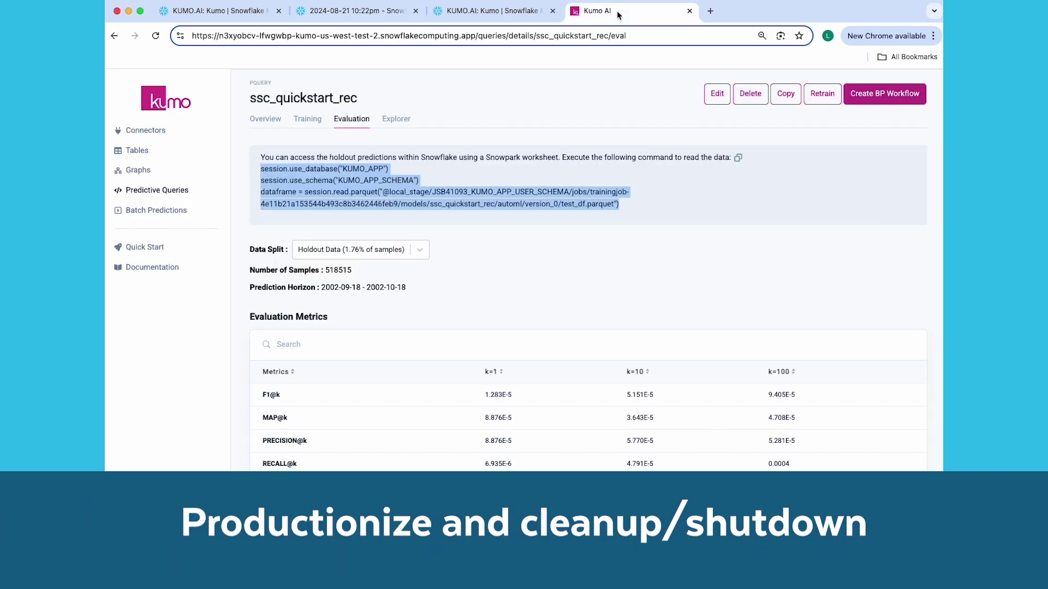
{"action": "left_click", "coordinate": [543, 222]}
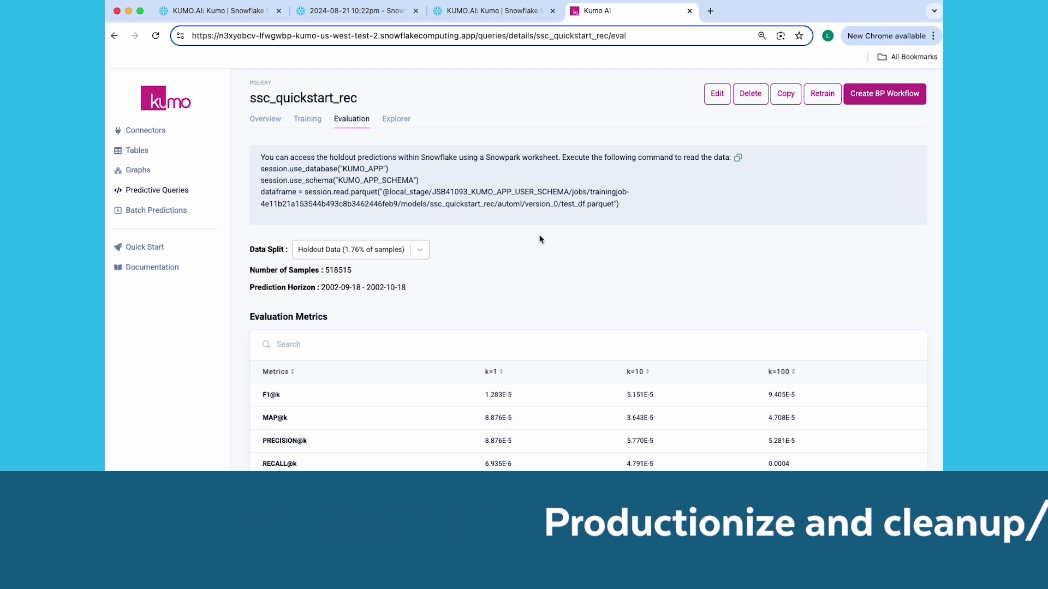
{"action": "left_click", "coordinate": [877, 102]}
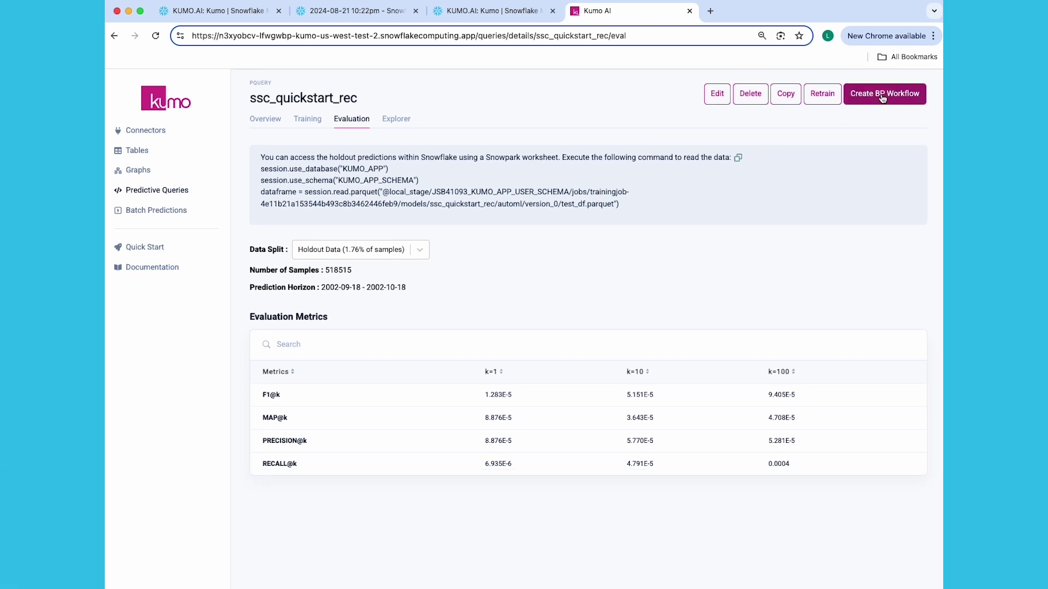
{"action": "type", "text": "ssc"}
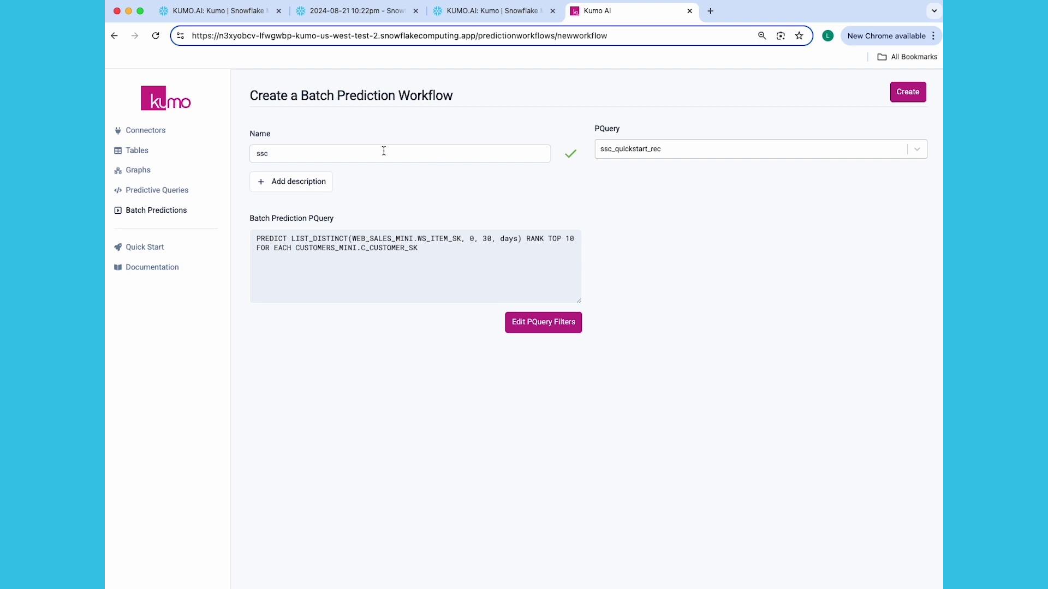
{"action": "type", "text": "_quickstart_rec"}
{"action": "left_click", "coordinate": [909, 94]}
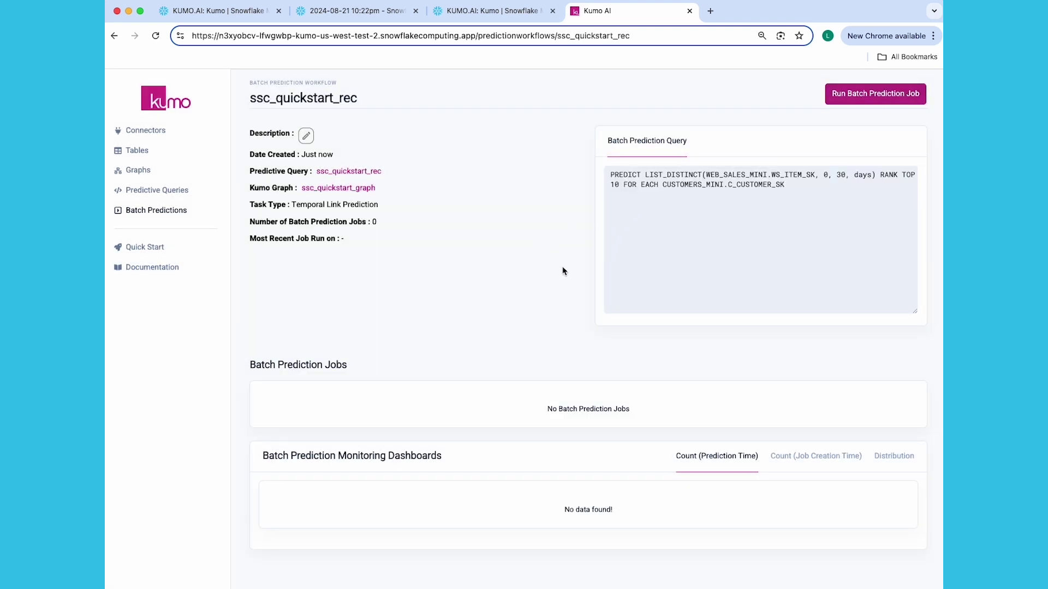
Submit a batch prediction job to Snowflake using ssc_quickstart_connector, with 10 predicted links per entity and output table SSC_QUICKSTART_REC_PREDICTIONS.
{"action": "left_click", "coordinate": [851, 97]}
{"action": "left_click", "coordinate": [437, 289]}
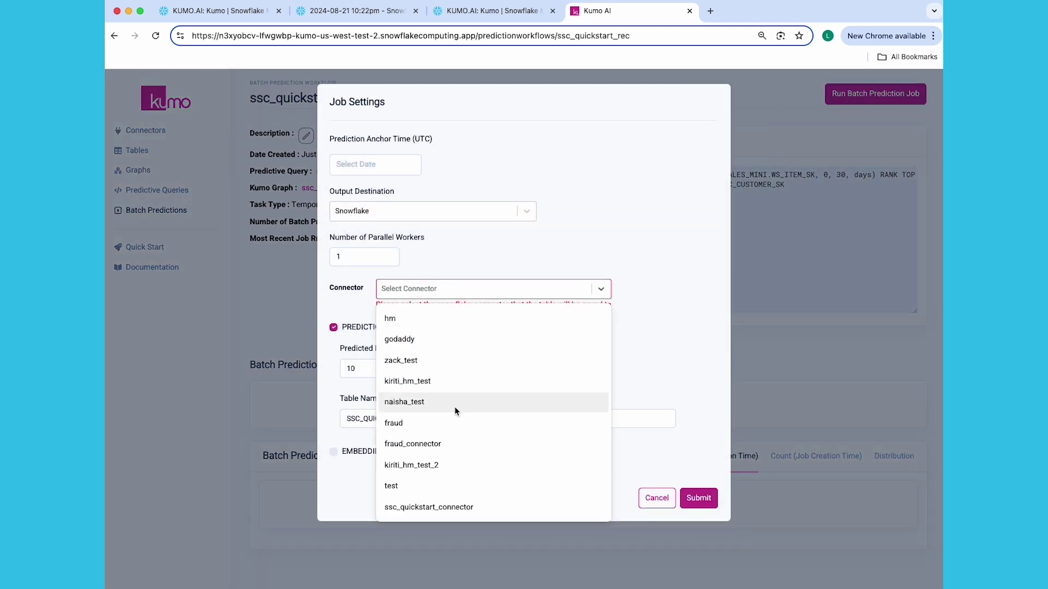
{"action": "left_click", "coordinate": [447, 508]}
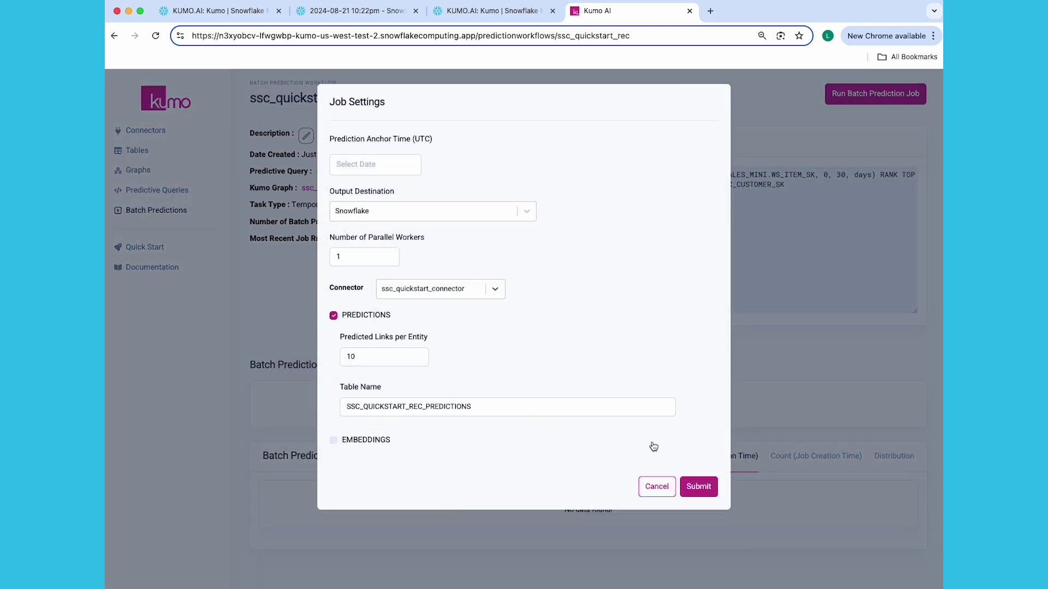
{"action": "left_click", "coordinate": [707, 491]}
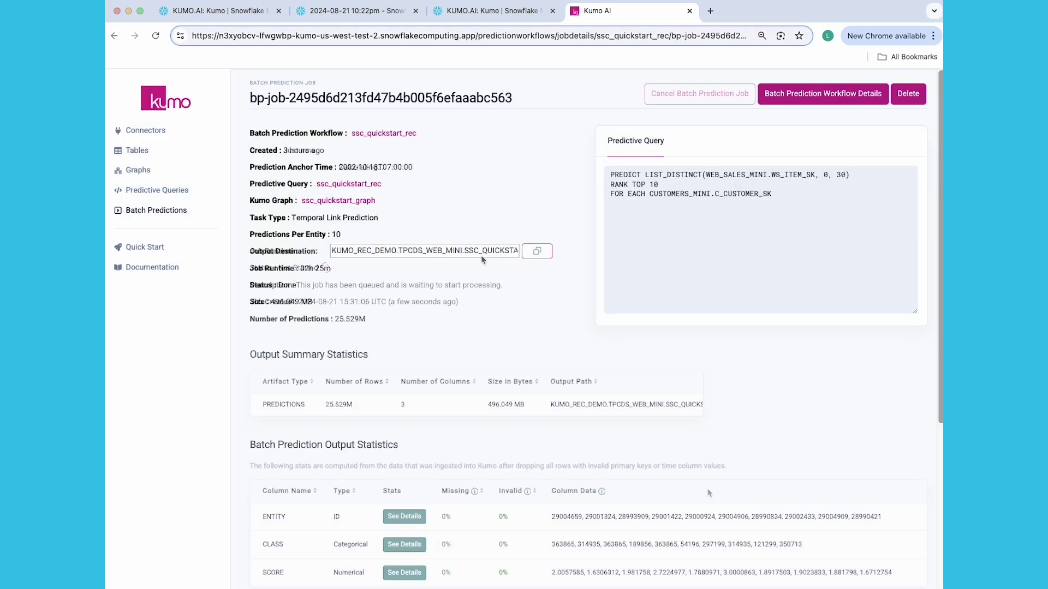
Copy the job's output destination, switch to Snowflake, and run select * from KUMO_REC_DEMO.TPCDS_WEB_MINI.SSC_QUICKSTART_REC_PREDICTIONS in a new SQL worksheet.
{"action": "left_click", "coordinate": [537, 253]}
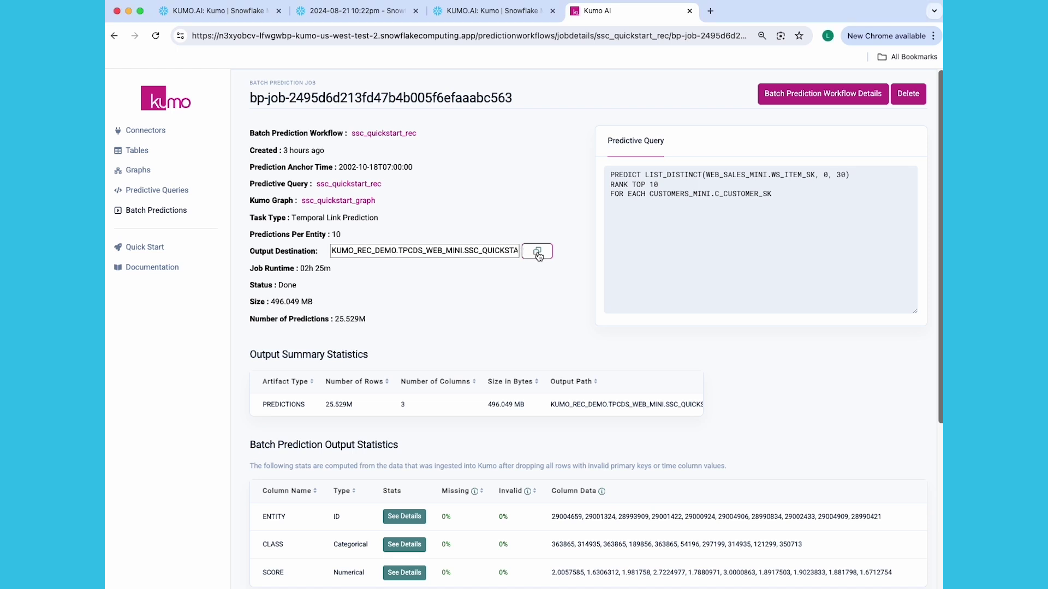
{"action": "left_click", "coordinate": [538, 254]}
{"action": "key", "text": "super+2"}
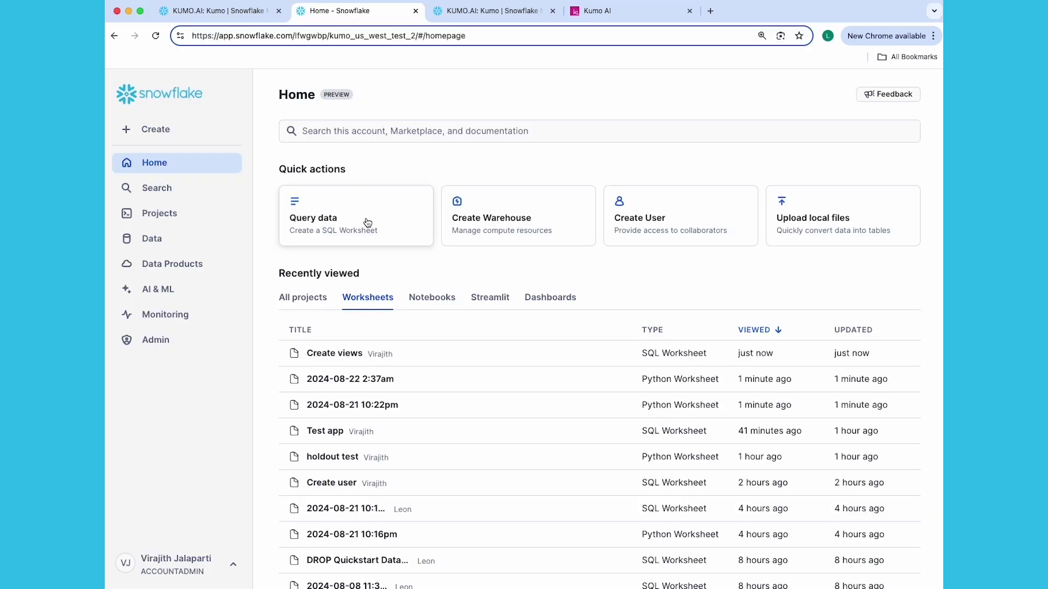
{"action": "left_click", "coordinate": [367, 223]}
{"action": "key", "text": "super+v"}
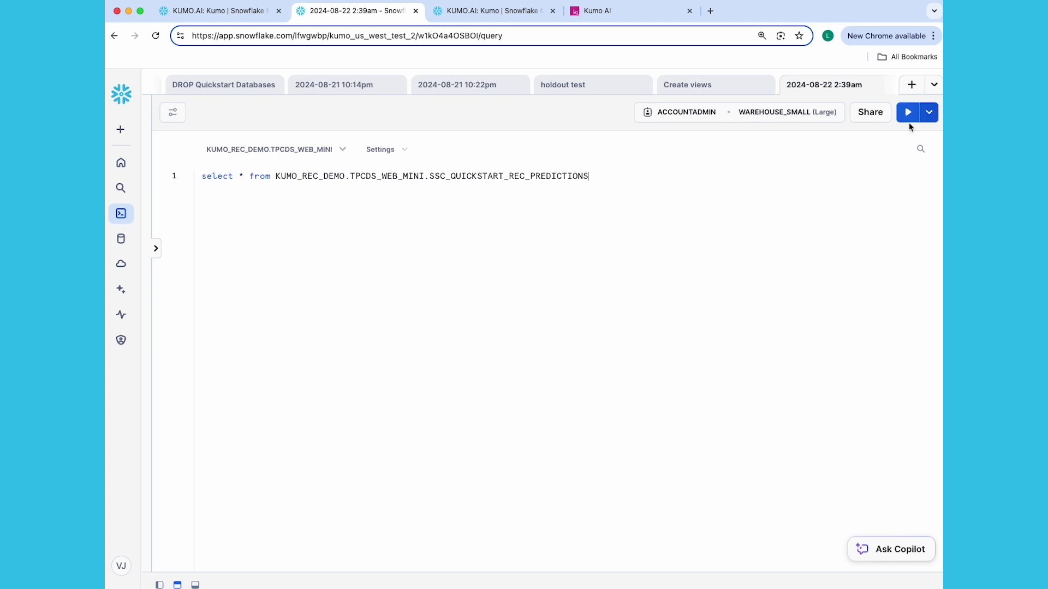
{"action": "key", "text": "super+Return"}
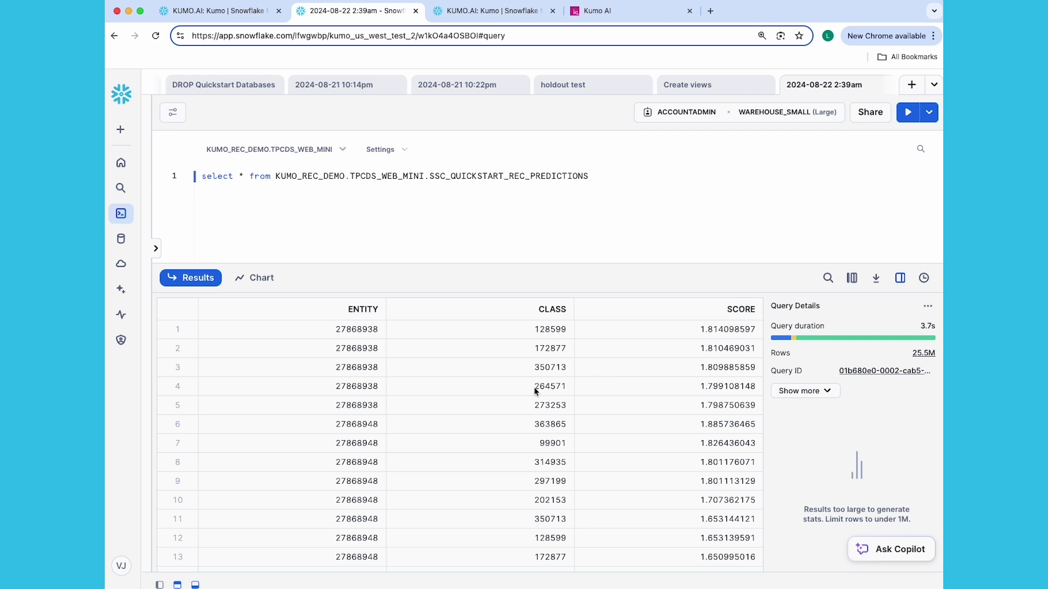
Examine the ENTITY, CLASS and SCORE values in the batch prediction query results.
{"action": "scroll", "coordinate": [534, 388], "scroll_direction": "down", "scroll_amount": 1}
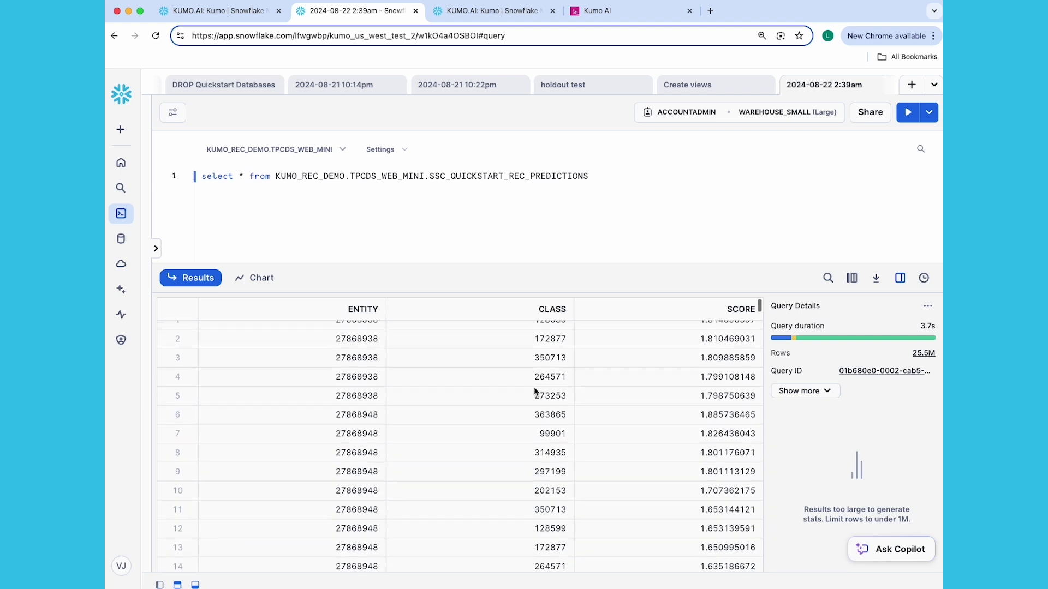
{"action": "scroll", "coordinate": [534, 388], "scroll_direction": "up", "scroll_amount": 1}
{"action": "scroll", "coordinate": [534, 387], "scroll_direction": "down", "scroll_amount": 5}
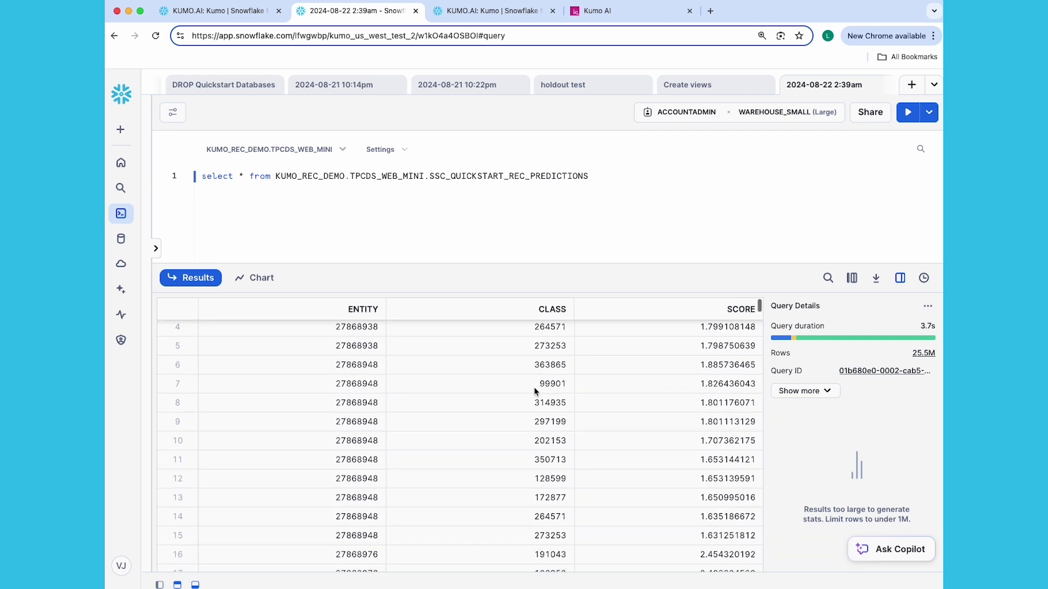
{"action": "scroll", "coordinate": [533, 387], "scroll_direction": "down", "scroll_amount": 6}
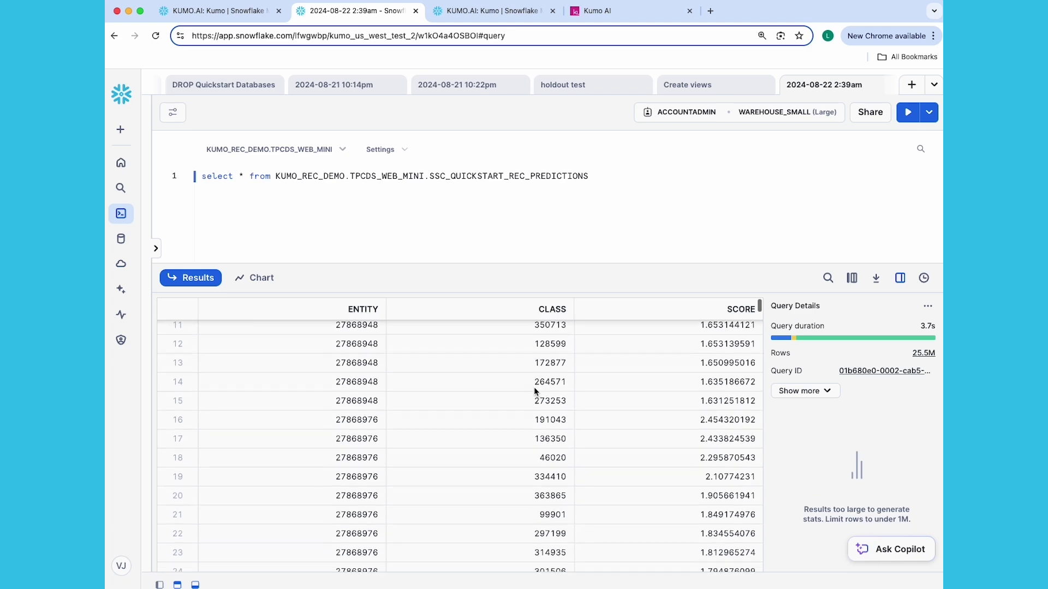
{"action": "scroll", "coordinate": [535, 391], "scroll_direction": "down", "scroll_amount": 7}
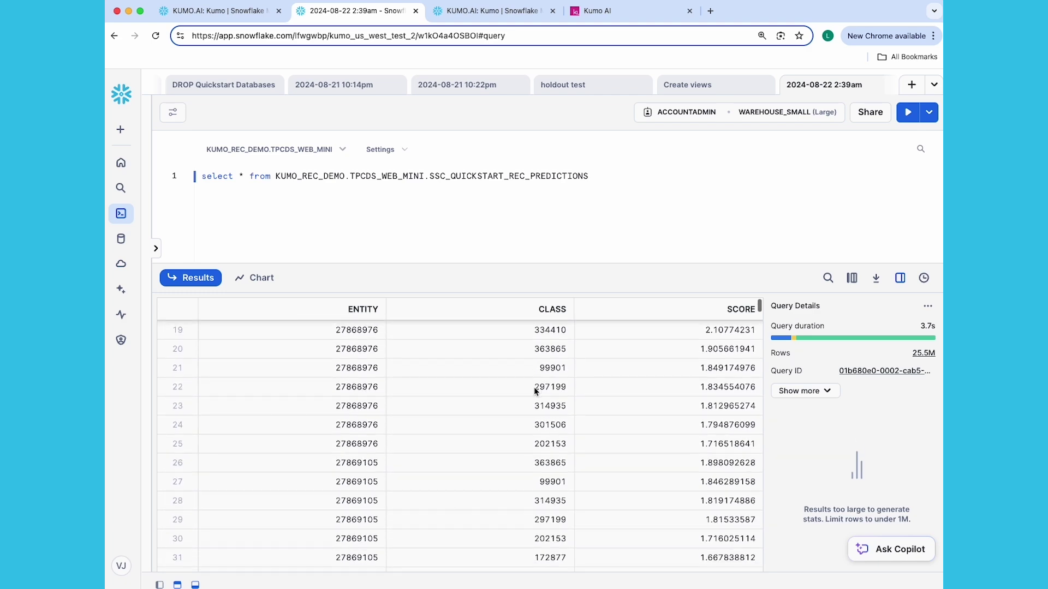
{"action": "scroll", "coordinate": [535, 391], "scroll_direction": "down", "scroll_amount": 7}
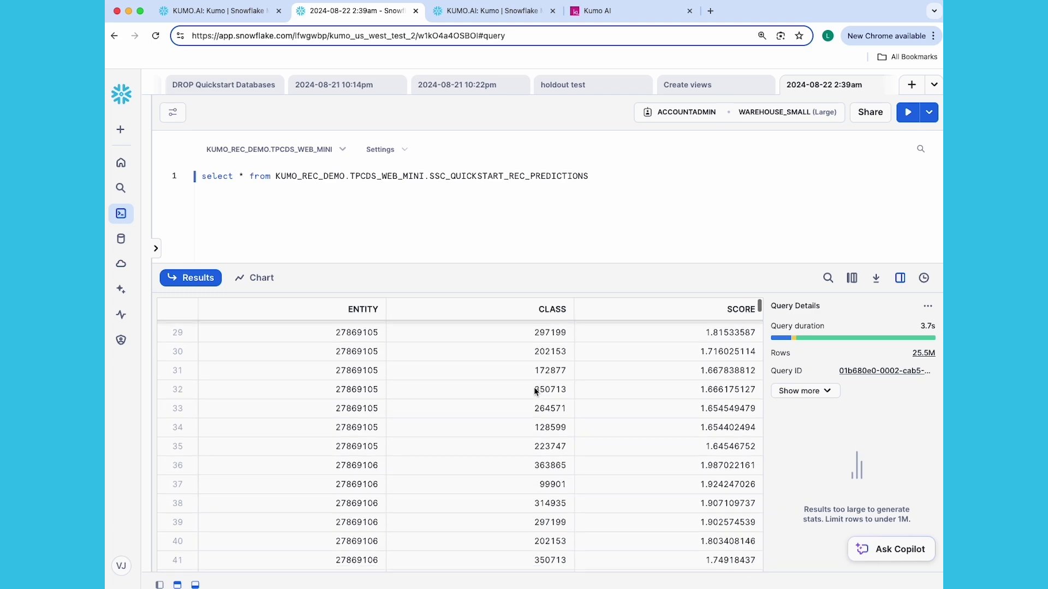
{"action": "scroll", "coordinate": [535, 391], "scroll_direction": "down", "scroll_amount": 5}
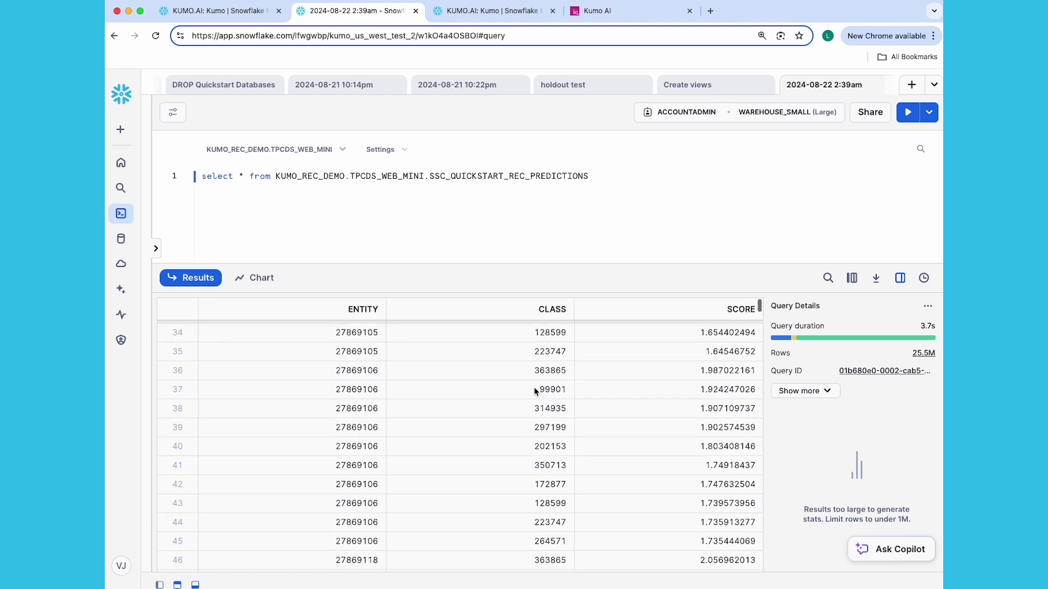
{"action": "scroll", "coordinate": [534, 388], "scroll_direction": "down", "scroll_amount": 7}
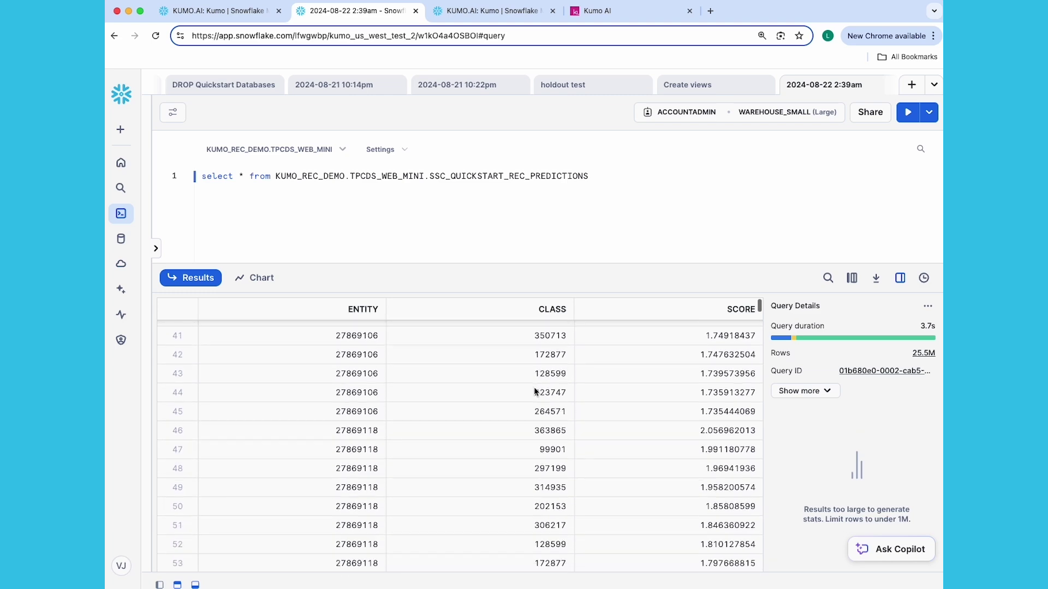
{"action": "scroll", "coordinate": [534, 391], "scroll_direction": "down", "scroll_amount": 7}
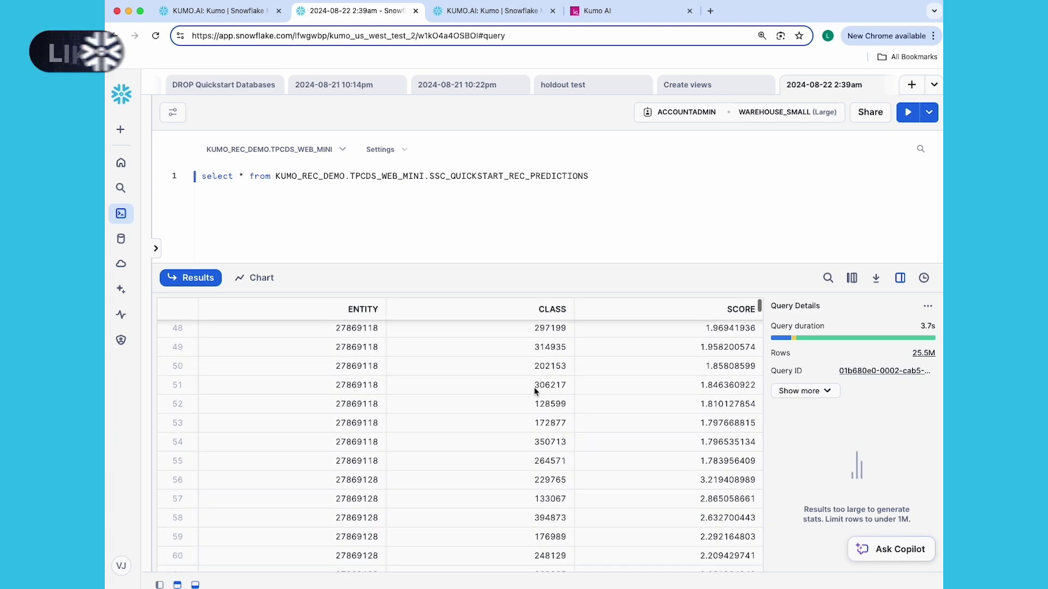
{"action": "scroll", "coordinate": [535, 391], "scroll_direction": "up", "scroll_amount": 10}
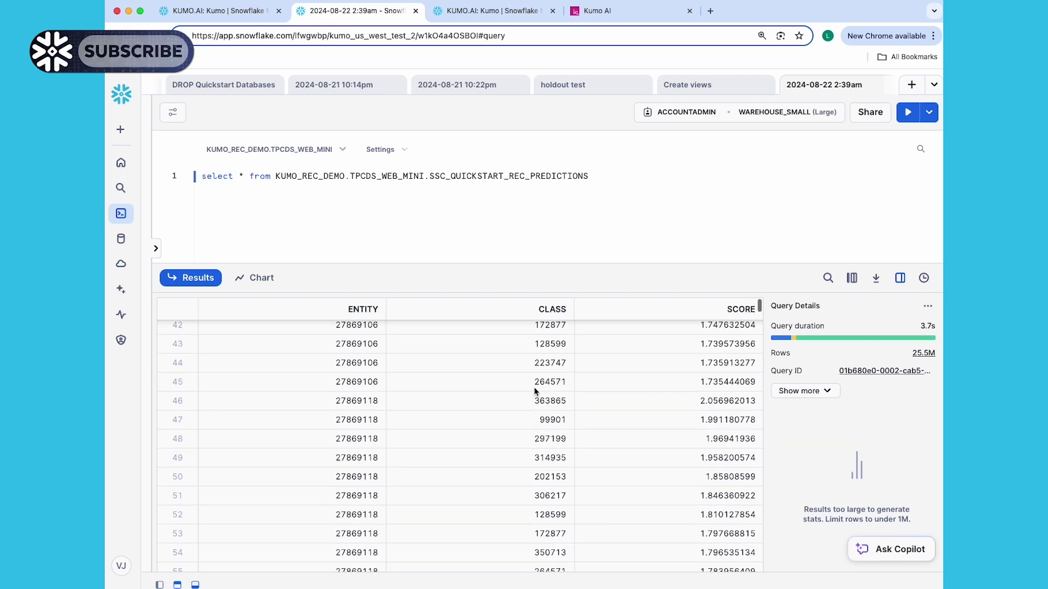
{"action": "scroll", "coordinate": [534, 388], "scroll_direction": "up", "scroll_amount": 10}
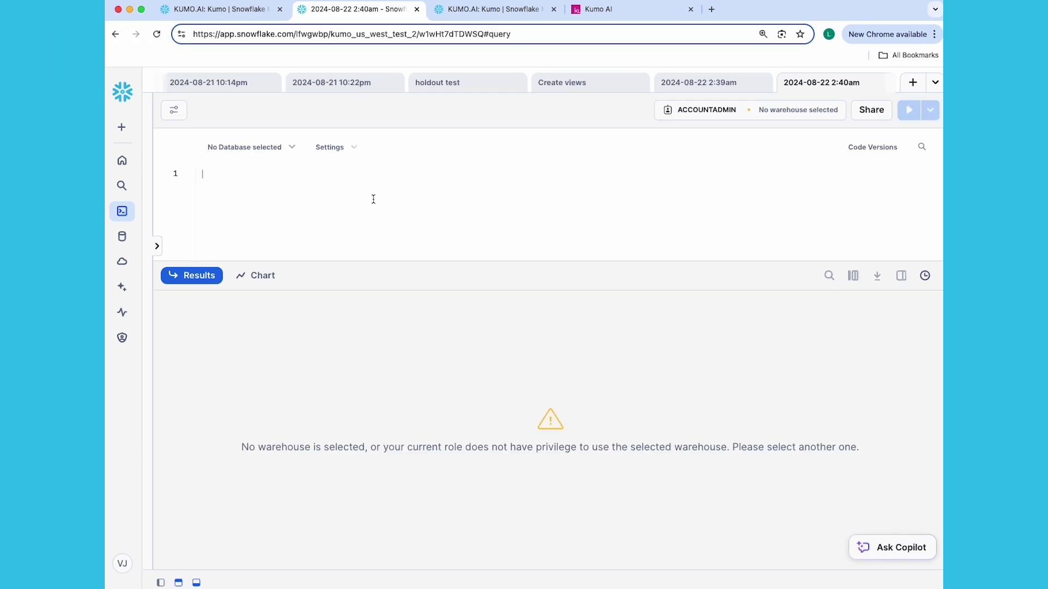
Insert the Kumo shutdown script for 'KUMO_APP', calling KUMO_APP_SCHEMA.SHUTDOWN_APP with 'USER_SCHEMA', in the 2024-08-22 2:40am worksheet and run all statements.
{"action": "key", "text": "super+v"}
{"action": "key", "text": "super+shift+Return"}
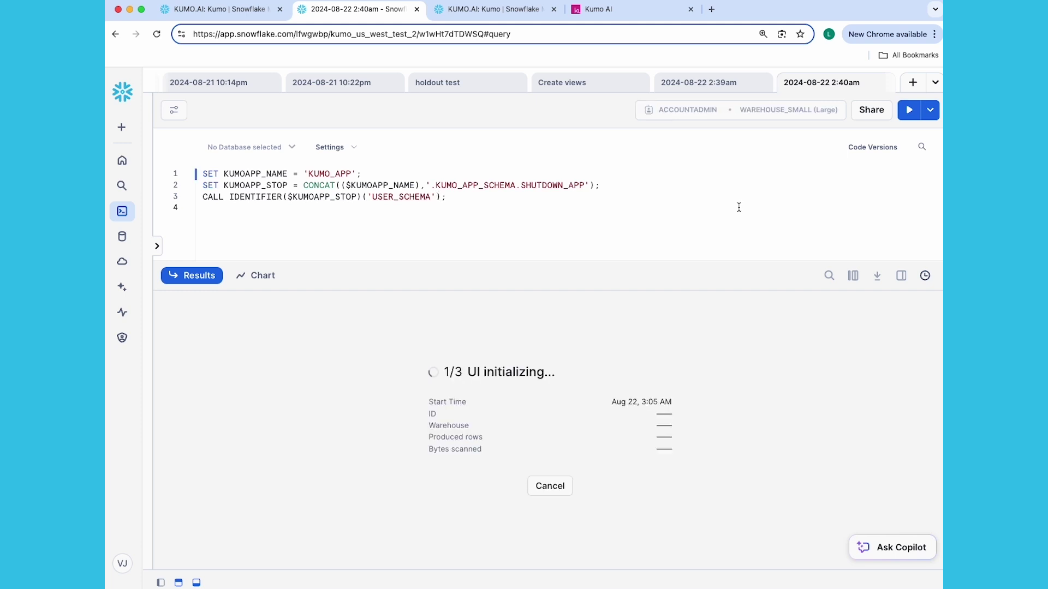